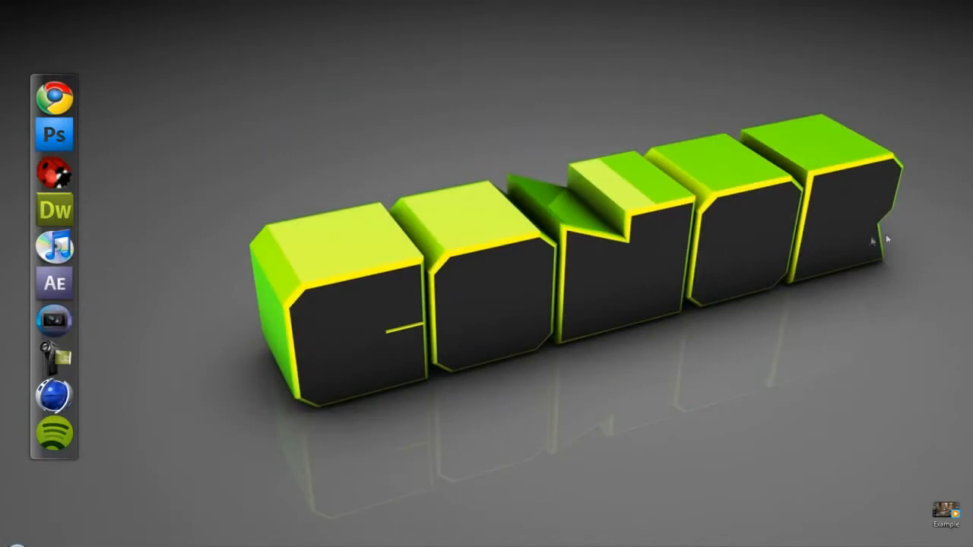
- Open the Example video from the desktop and play it from the start, pausing along the way to examine the gameplay transition
{"action": "left_click_drag", "start_coordinate": [909, 77], "coordinate": [226, 400]}
{"action": "double_click", "coordinate": [946, 512]}
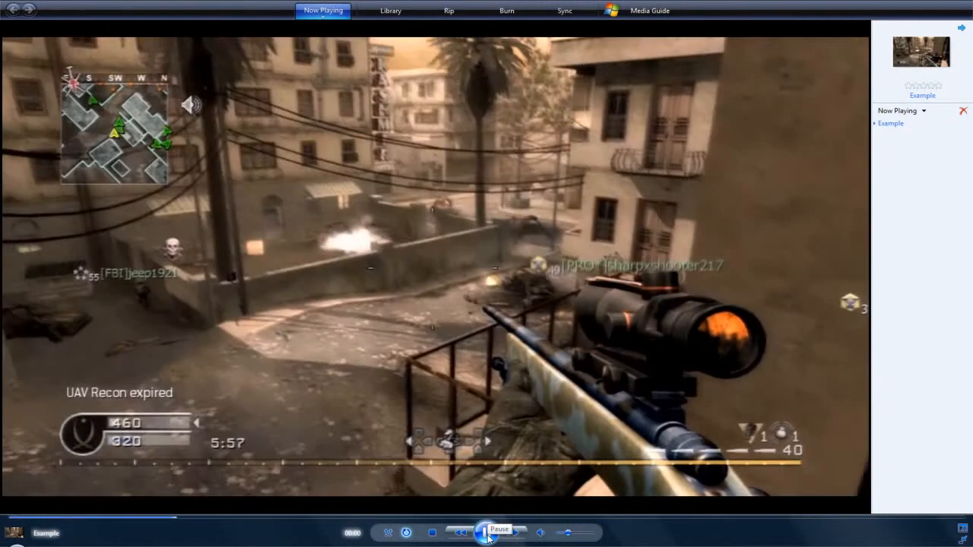
{"action": "left_click", "coordinate": [486, 534]}
{"action": "left_click", "coordinate": [11, 517]}
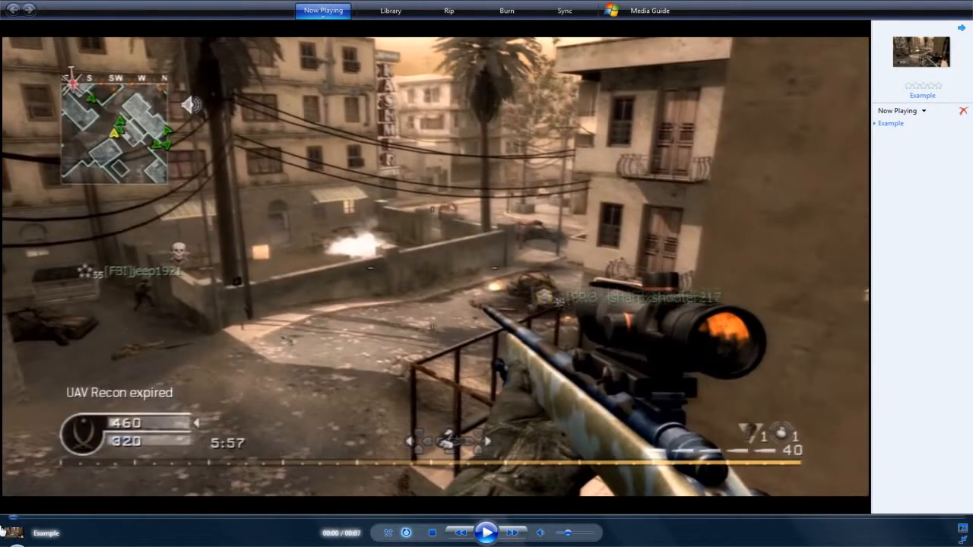
{"action": "left_click", "coordinate": [487, 533]}
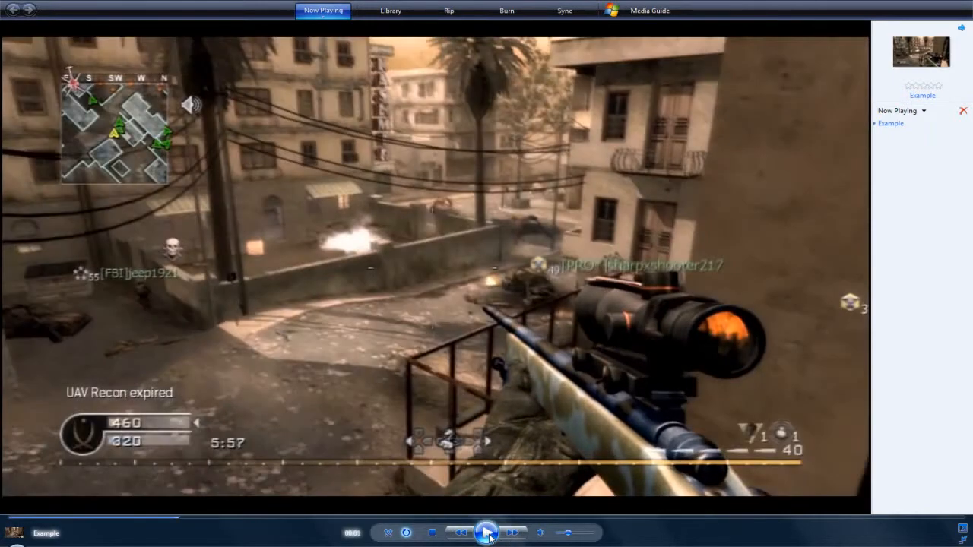
{"action": "left_click", "coordinate": [128, 518]}
{"action": "left_click", "coordinate": [488, 533]}
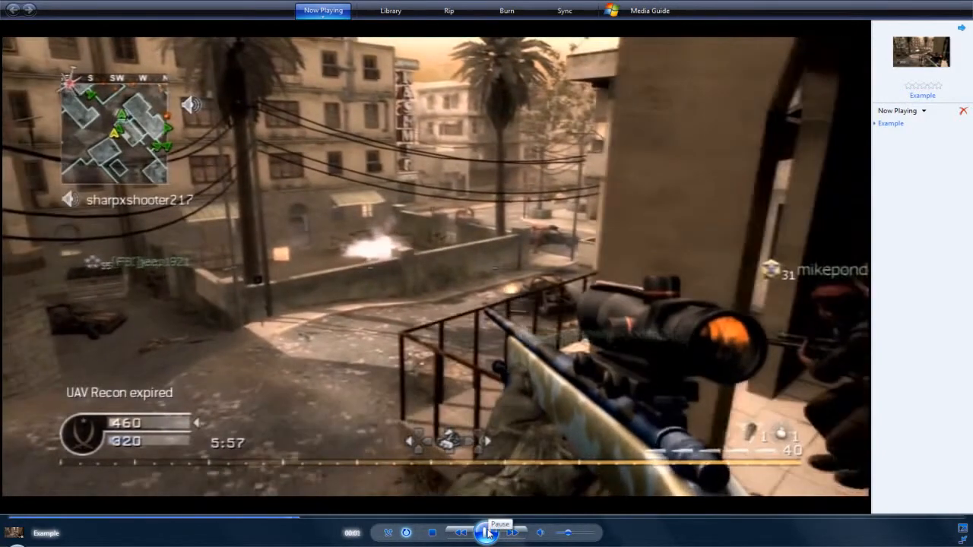
{"action": "left_click", "coordinate": [488, 533]}
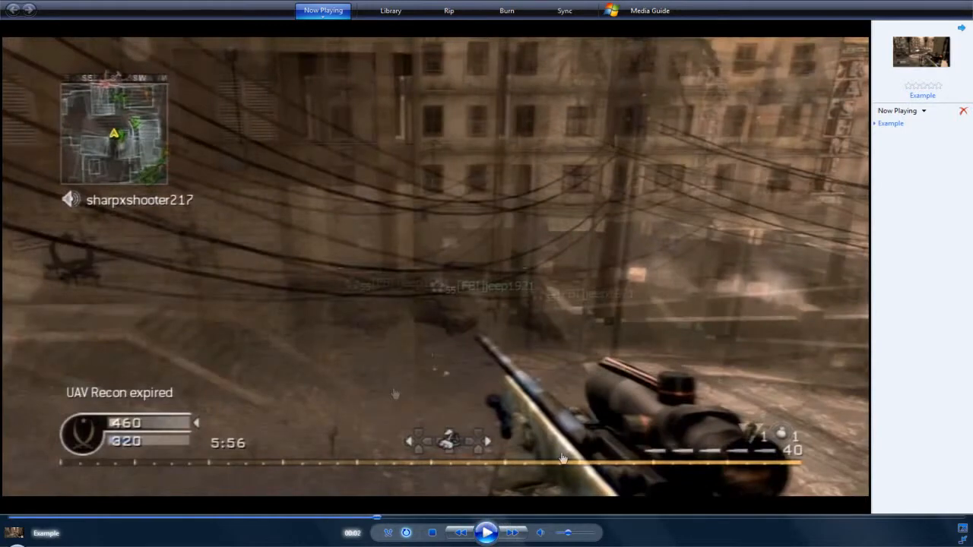
{"action": "left_click", "coordinate": [489, 533]}
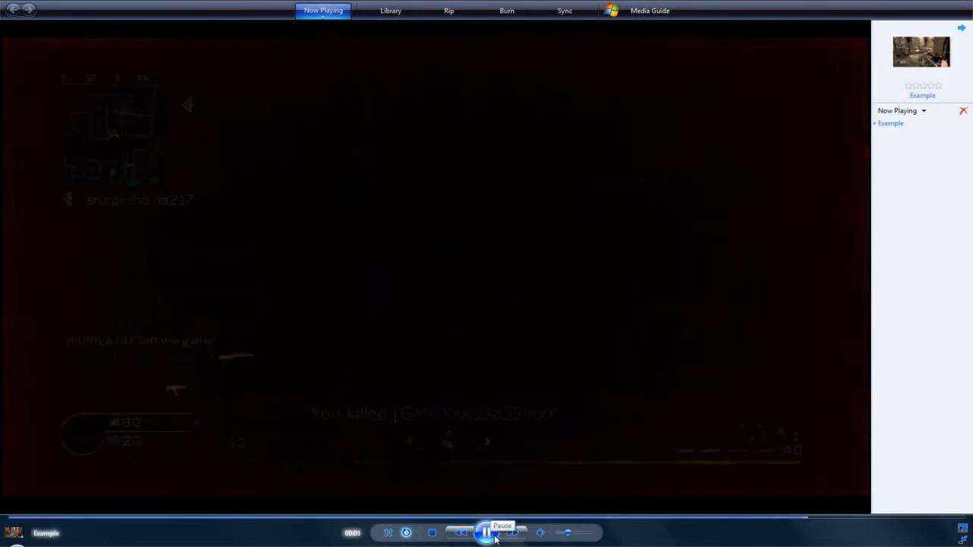
{"action": "left_click", "coordinate": [493, 535]}
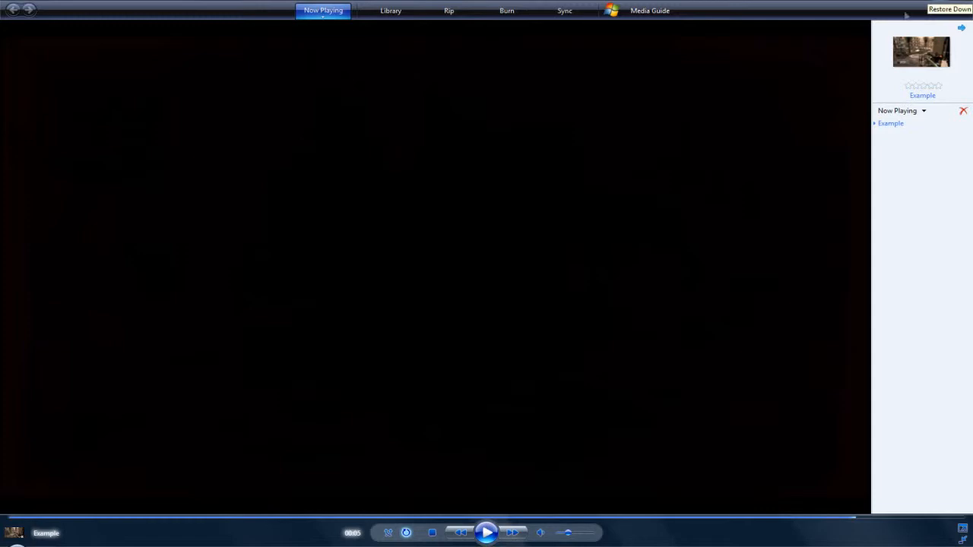
- Switch to Vegas Pro 9 by launching it with the sniper transition.veg project
{"action": "left_click", "coordinate": [16, 542]}
{"action": "left_click", "coordinate": [33, 331]}
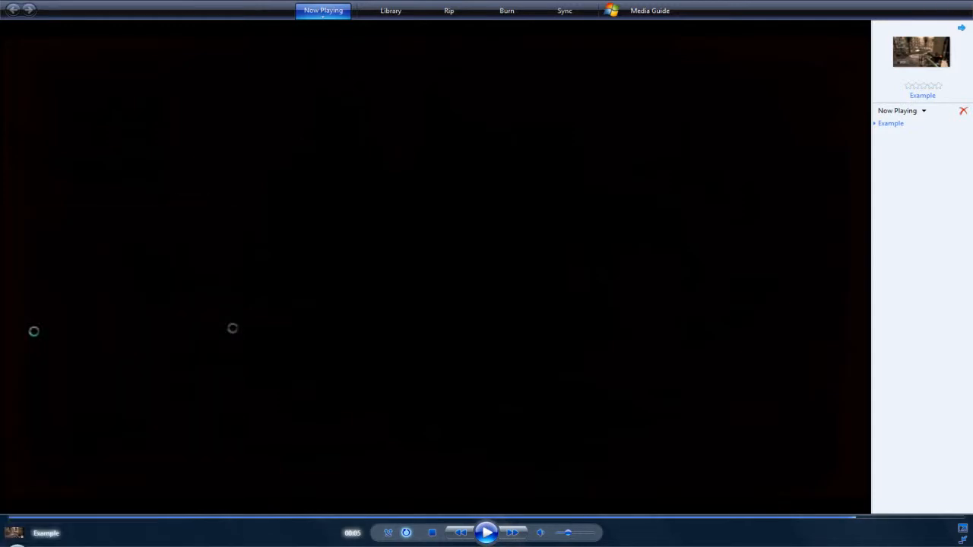
{"action": "left_click", "coordinate": [486, 533]}
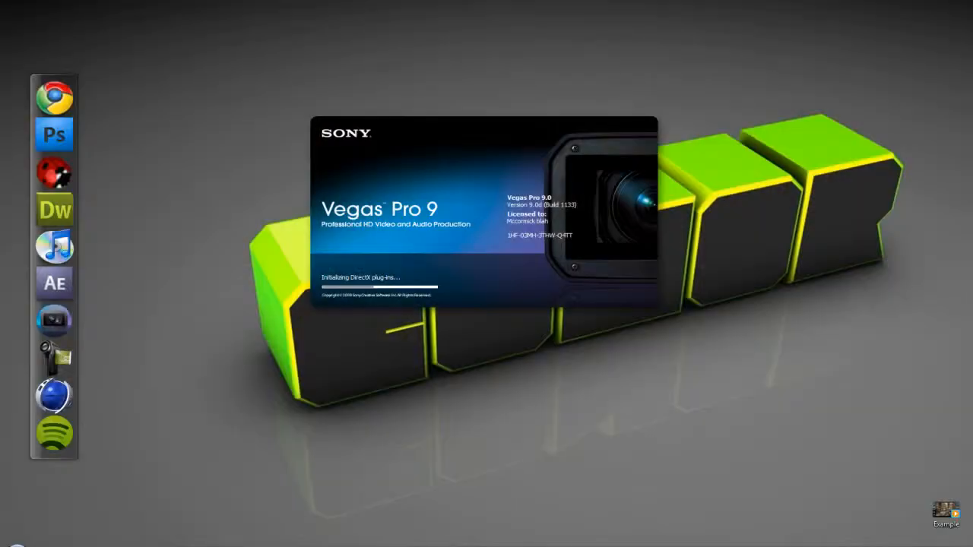
{"action": "left_click_drag", "start_coordinate": [319, 124], "coordinate": [684, 349]}
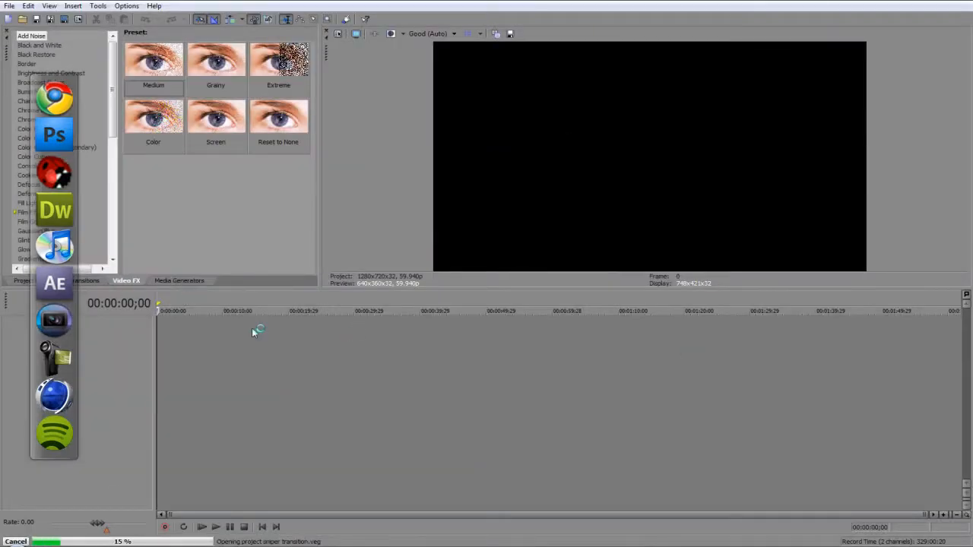
- Preview the existing sniper transition project on the timeline, pausing at about 00:00:01;27
{"action": "scroll", "coordinate": [222, 424], "scroll_direction": "up", "scroll_amount": 8}
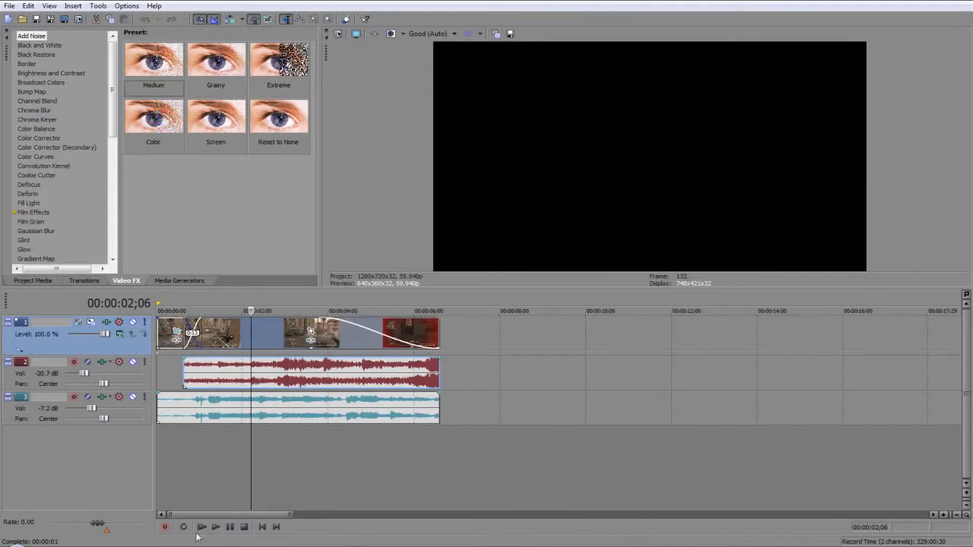
{"action": "left_click", "coordinate": [201, 527]}
{"action": "key", "text": "Return"}
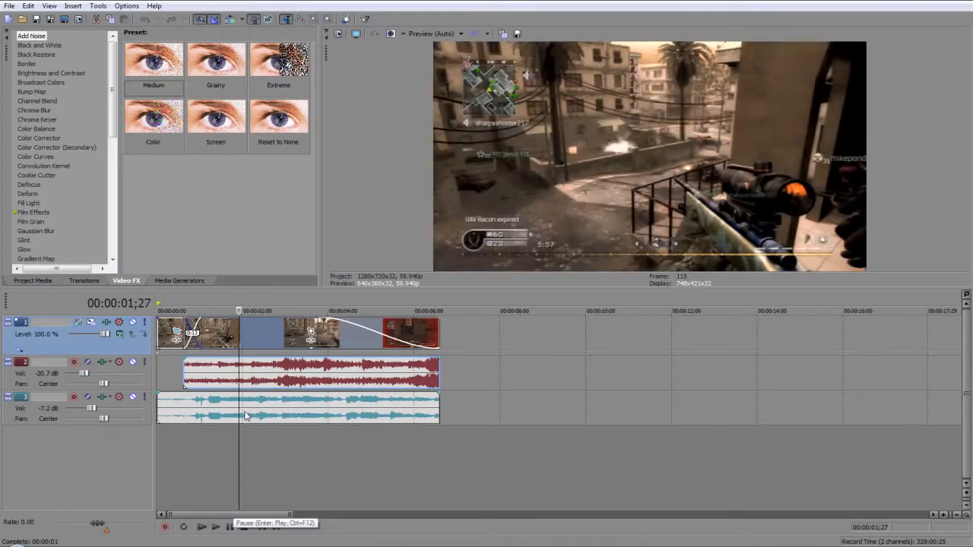
- Clear all audio and video events from the timeline and remove the empty video track
{"action": "left_click", "coordinate": [244, 407]}
{"action": "key", "text": "Delete"}
{"action": "left_click", "coordinate": [252, 385]}
{"action": "key", "text": "Delete"}
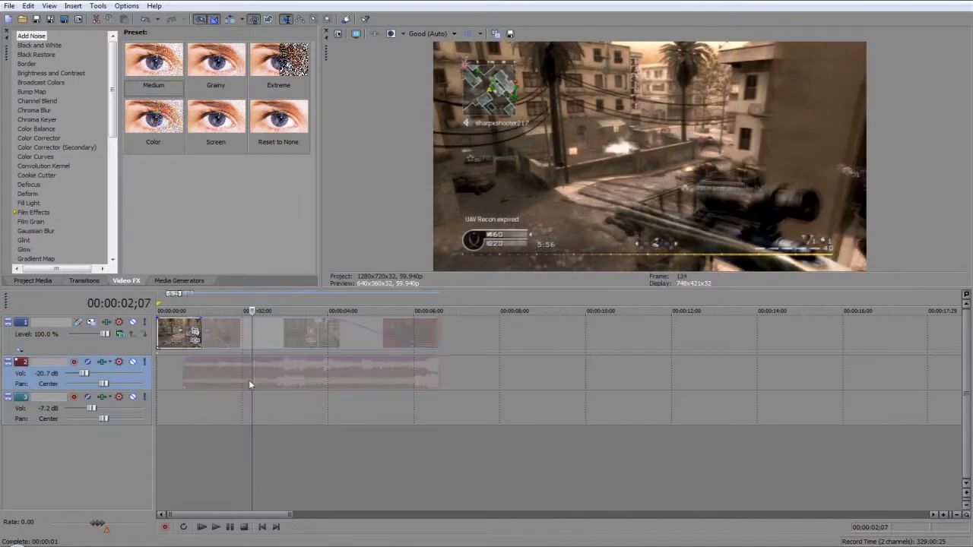
{"action": "left_click", "coordinate": [167, 329]}
{"action": "key", "text": "Delete"}
{"action": "left_click", "coordinate": [18, 349]}
{"action": "key", "text": "Delete"}
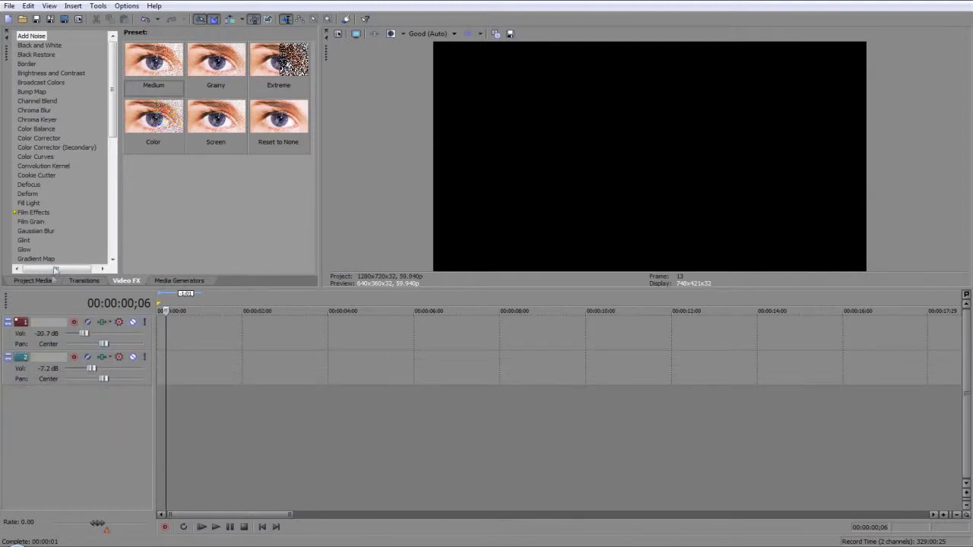
- Remove Image1.jpg and 17 Lullaby.m4a from the project media
{"action": "left_click", "coordinate": [32, 281]}
{"action": "left_click", "coordinate": [117, 126]}
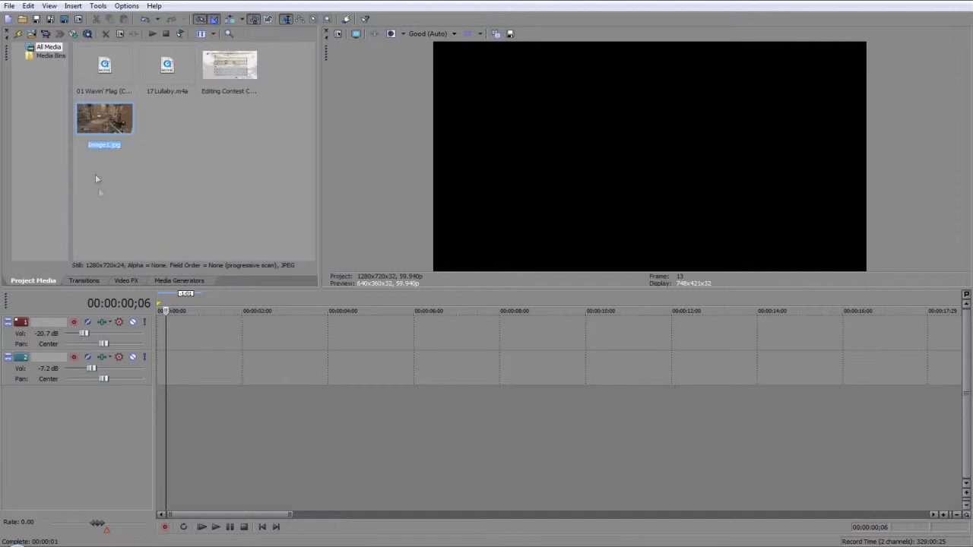
{"action": "key", "text": "Delete"}
{"action": "left_click", "coordinate": [167, 80]}
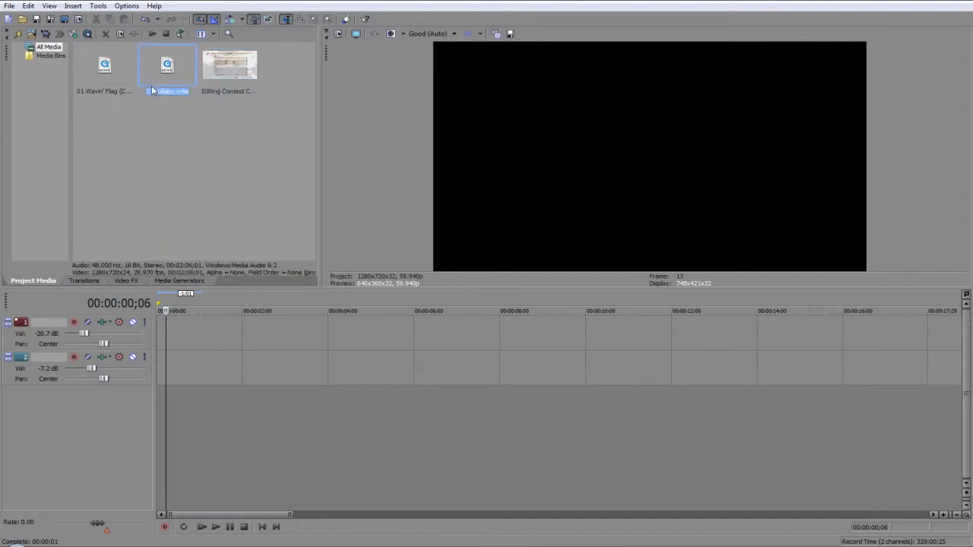
{"action": "key", "text": "Delete"}
- Place Editing Contest Clips.wmv at the start of the timeline and delete the empty track below its audio
{"action": "left_click_drag", "start_coordinate": [168, 68], "coordinate": [157, 358]}
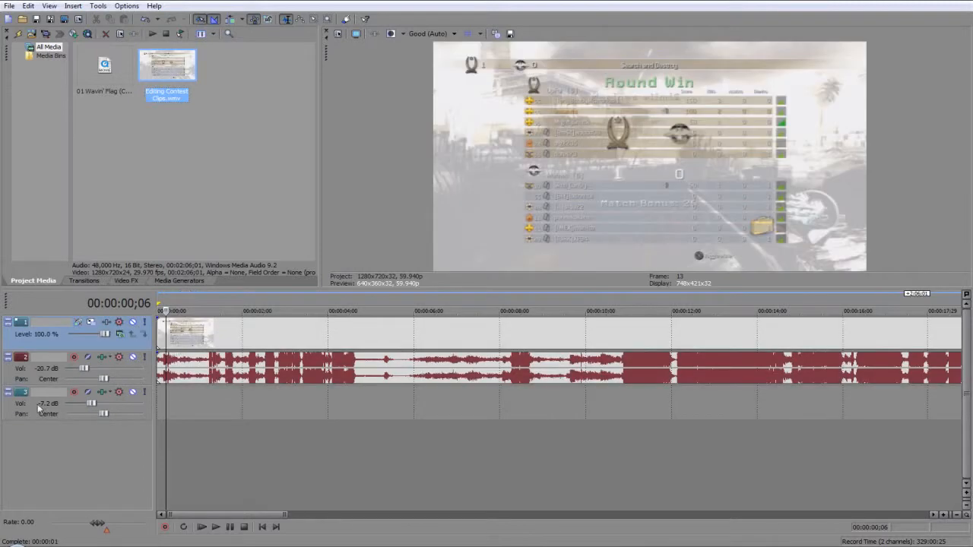
{"action": "left_click", "coordinate": [13, 415]}
{"action": "key", "text": "Delete"}
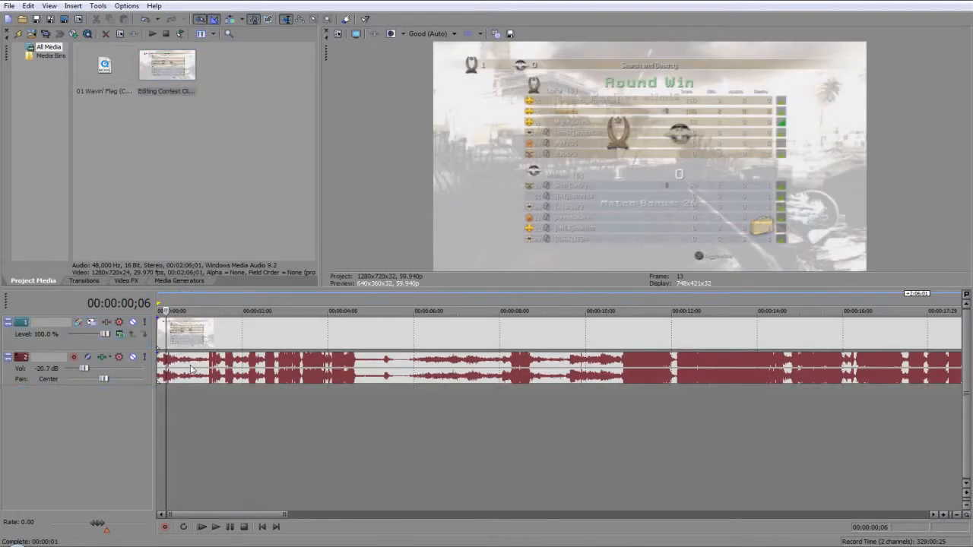
- Find the sniper scene in the contest clip and trim away the footage before about 43 seconds, closing the gap
{"action": "left_click", "coordinate": [283, 352]}
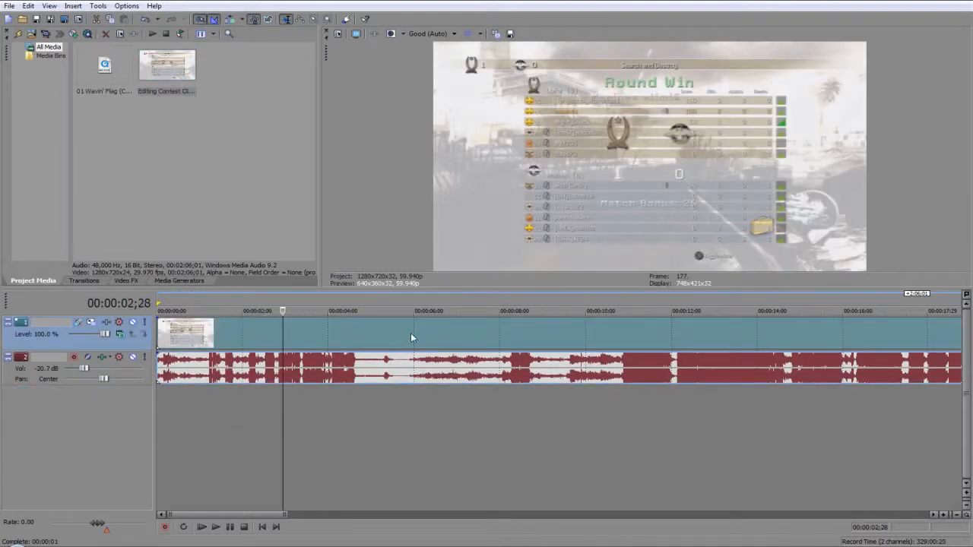
{"action": "left_click", "coordinate": [372, 337]}
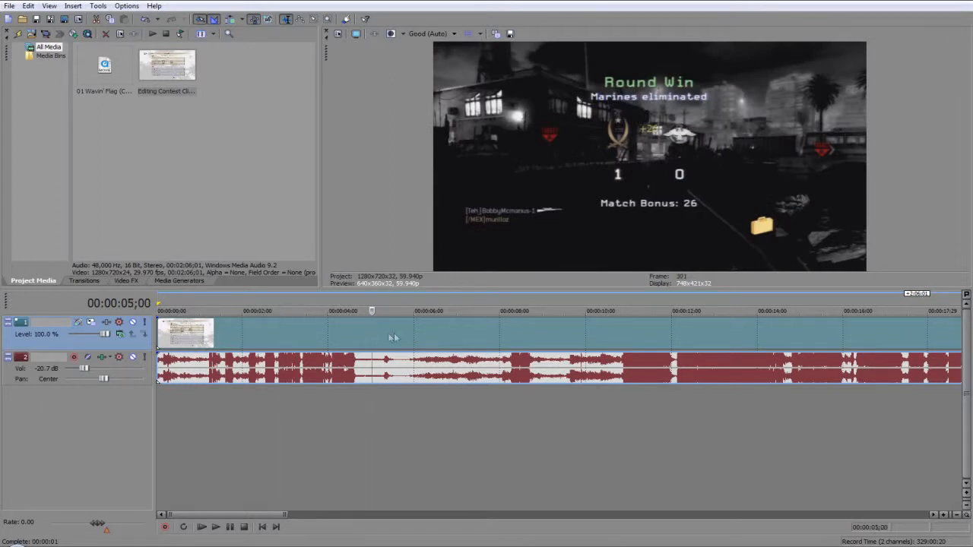
{"action": "left_click", "coordinate": [512, 339]}
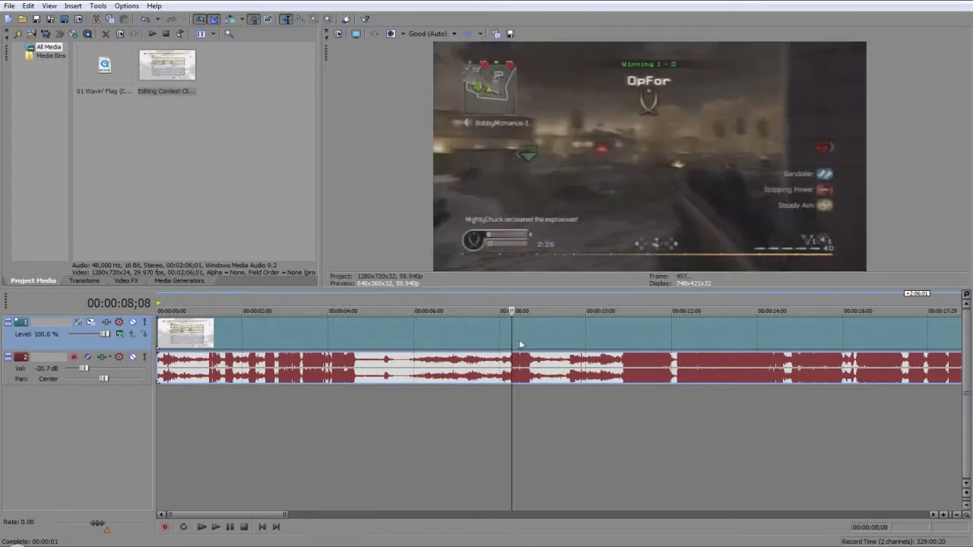
{"action": "scroll", "coordinate": [566, 336], "scroll_direction": "down", "scroll_amount": 5}
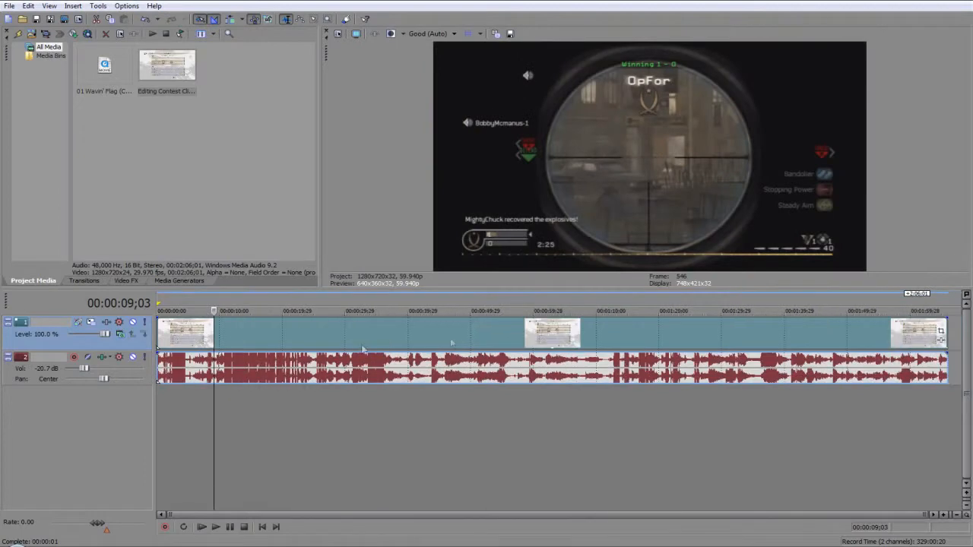
{"action": "left_click", "coordinate": [338, 343]}
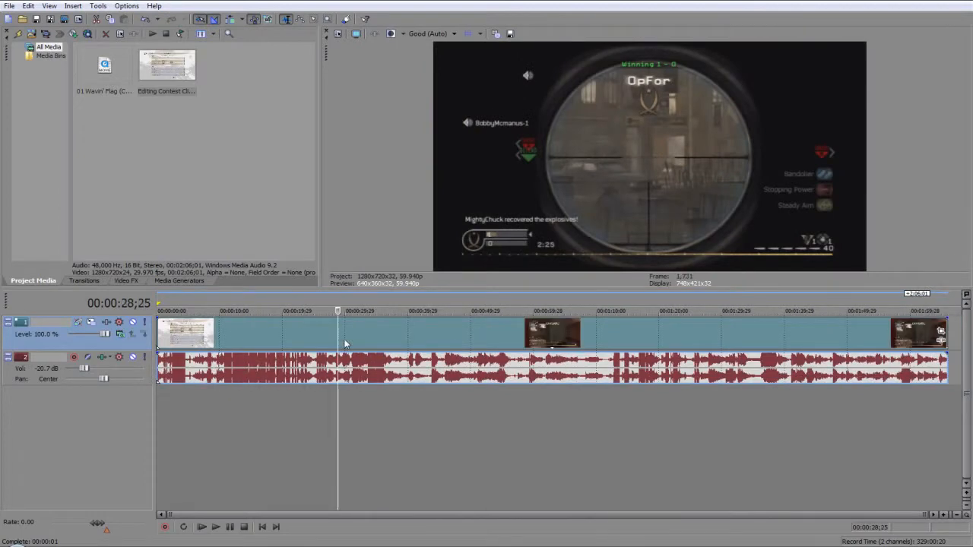
{"action": "left_click", "coordinate": [393, 336]}
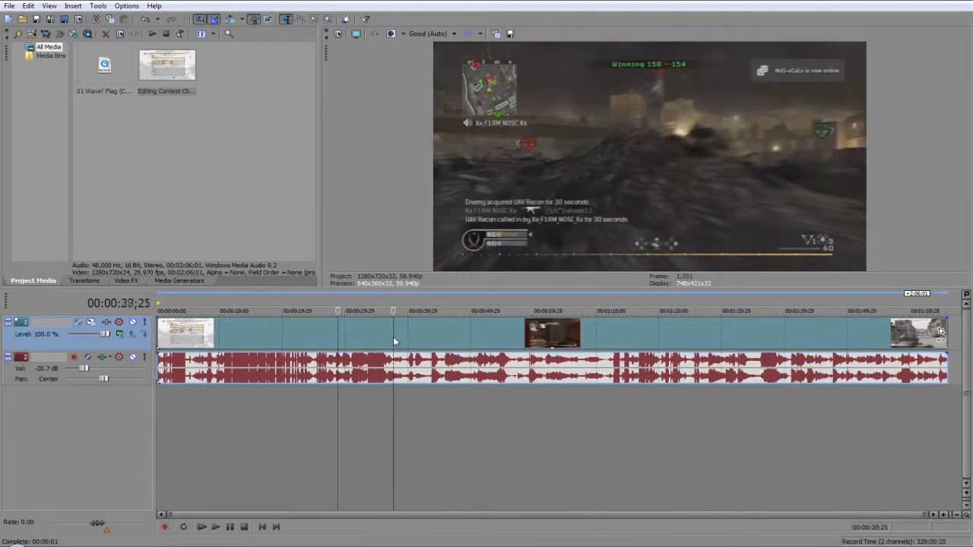
{"action": "left_click", "coordinate": [423, 337]}
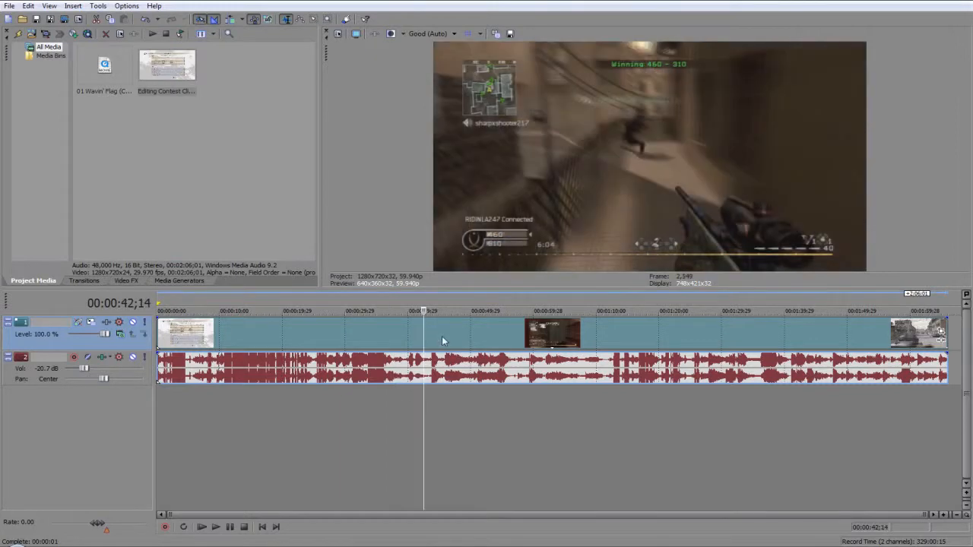
{"action": "left_click", "coordinate": [453, 335]}
{"action": "left_click", "coordinate": [440, 334]}
{"action": "left_click", "coordinate": [426, 337]}
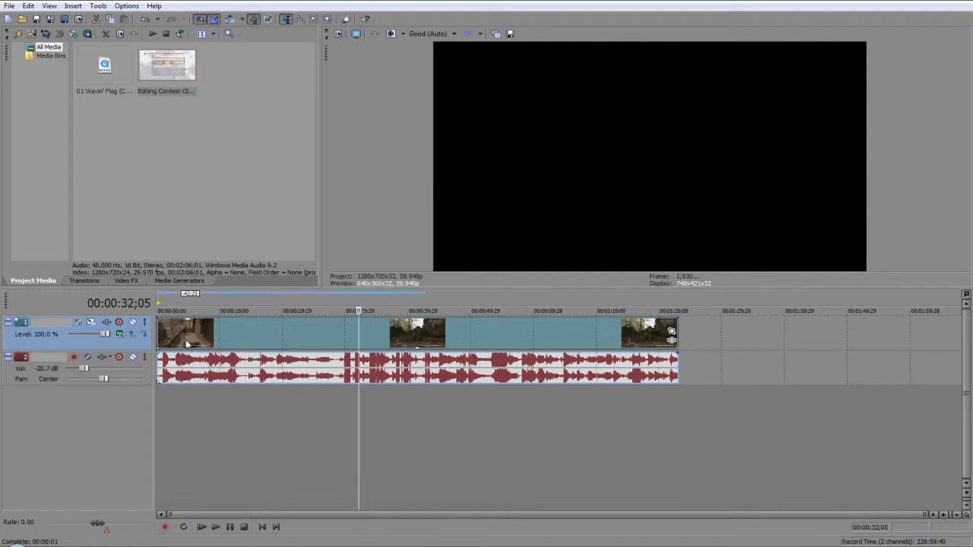
- Split the clip at 00:00:14;03 and delete everything after the cut
{"action": "left_click", "coordinate": [245, 340]}
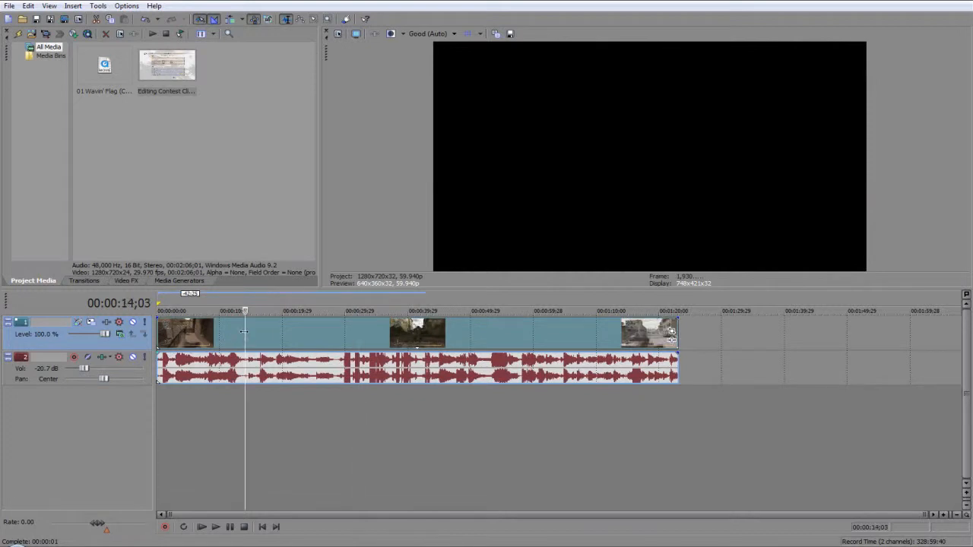
{"action": "key", "text": "s"}
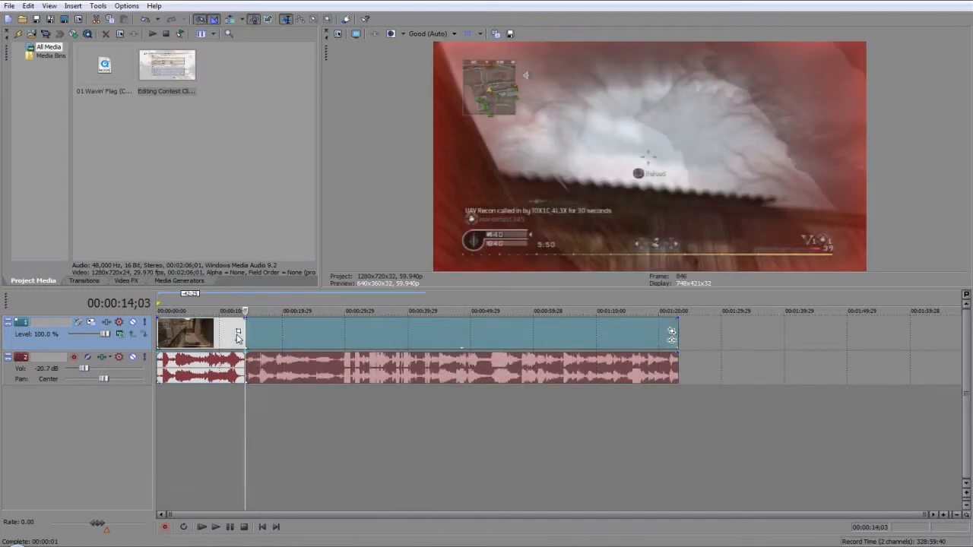
{"action": "key", "text": "Delete"}
- Play the trimmed clip and examine the action around the 3-second mark for a transition point
{"action": "left_click", "coordinate": [181, 336]}
{"action": "scroll", "coordinate": [194, 340], "scroll_direction": "up", "scroll_amount": 5}
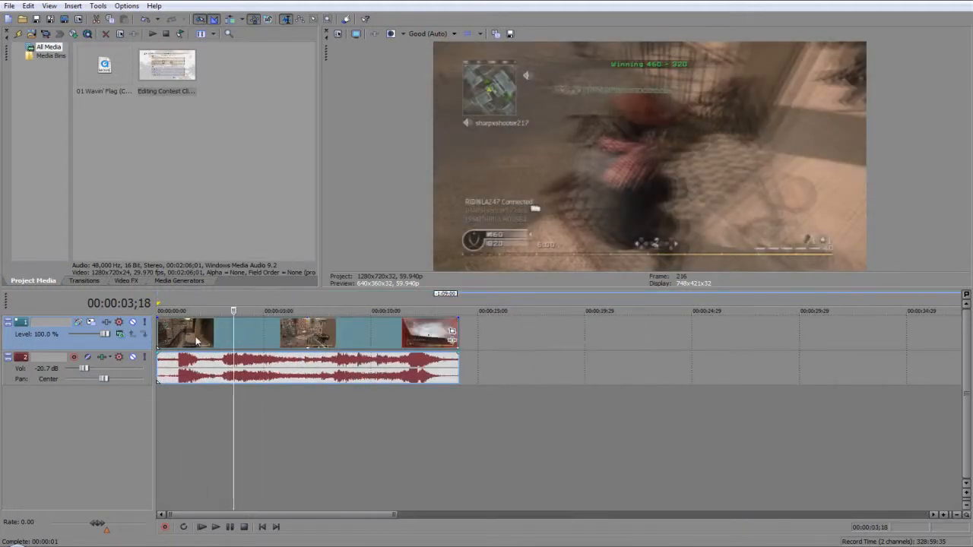
{"action": "left_click", "coordinate": [202, 527]}
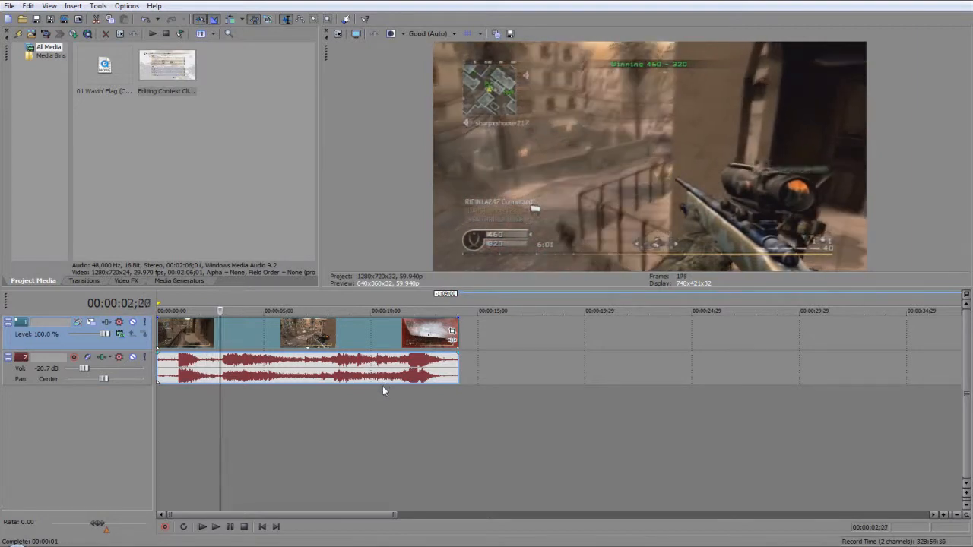
{"action": "scroll", "coordinate": [383, 386], "scroll_direction": "down", "scroll_amount": 2}
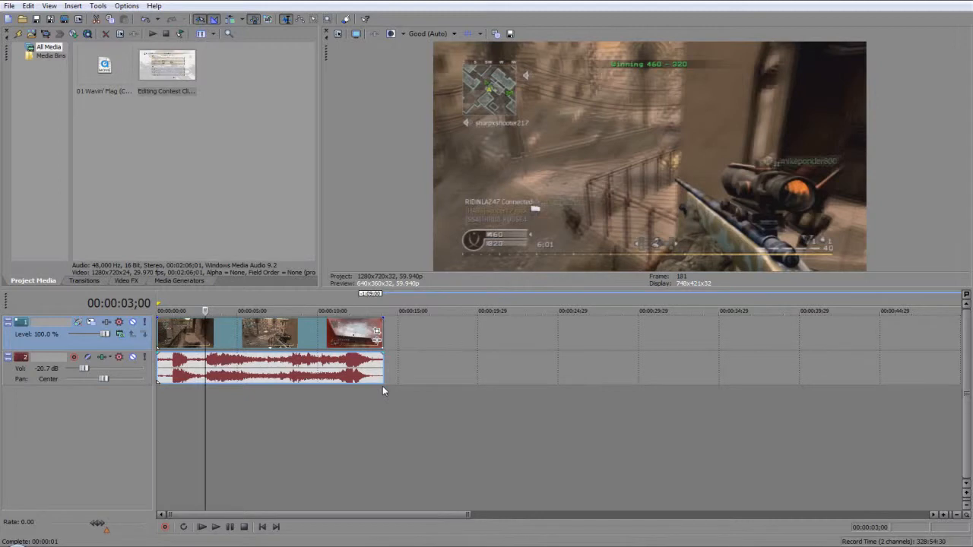
{"action": "scroll", "coordinate": [382, 385], "scroll_direction": "up", "scroll_amount": 1}
{"action": "scroll", "coordinate": [382, 391], "scroll_direction": "up", "scroll_amount": 2}
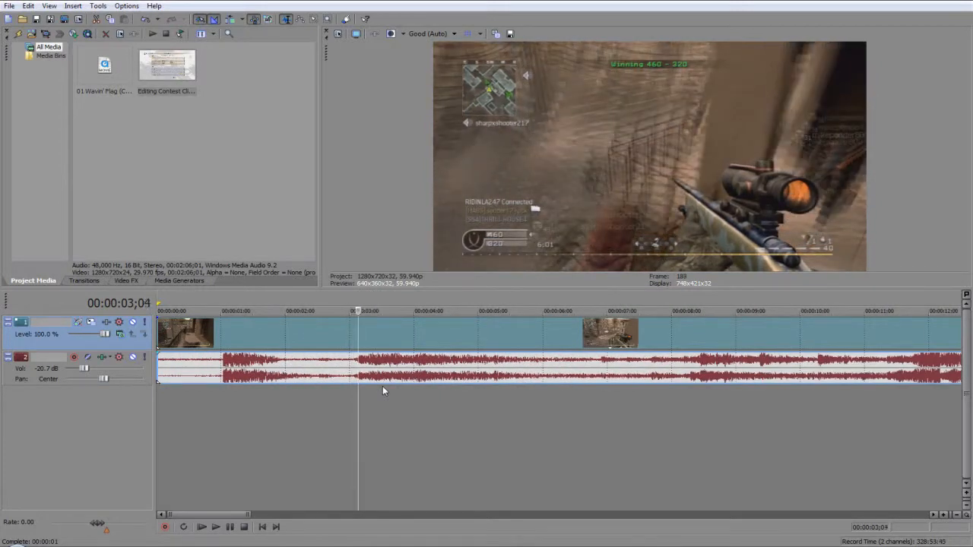
- Step through the gameplay clip frame by frame and place the playhead at the steady sniper view at 00:00:06;12
{"action": "key", "text": "Left"}
{"action": "key", "text": "Left"}
{"action": "key", "text": "Left"}
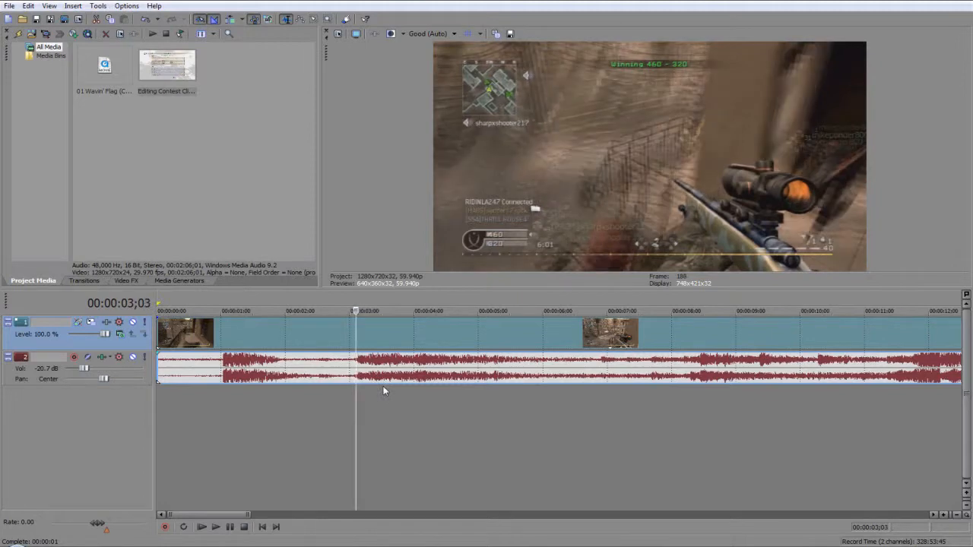
{"action": "key", "text": "Right"}
{"action": "key", "text": "Right"}
{"action": "key", "text": "Right"}
{"action": "key", "text": "Right"}
{"action": "key", "text": "Right"}
{"action": "key", "text": "Right"}
{"action": "key", "text": "Right"}
{"action": "key", "text": "Right"}
{"action": "key", "text": "Right"}
{"action": "key", "text": "Right"}
{"action": "key", "text": "Right"}
{"action": "key", "text": "Right"}
{"action": "key", "text": "Right"}
{"action": "key", "text": "Right"}
{"action": "key", "text": "Right"}
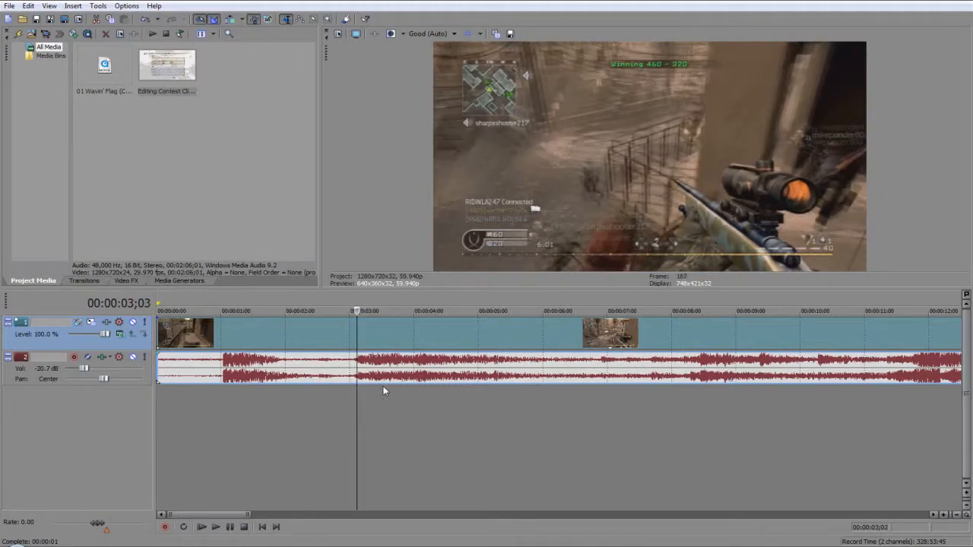
{"action": "key", "text": "Right"}
{"action": "key", "text": "Right"}
{"action": "key", "text": "Right"}
{"action": "key", "text": "Right"}
{"action": "key", "text": "Right"}
{"action": "key", "text": "Right"}
{"action": "key", "text": "Right"}
{"action": "key", "text": "Right"}
{"action": "key", "text": "Right"}
{"action": "key", "text": "Right"}
{"action": "key", "text": "Right"}
{"action": "key", "text": "Right"}
{"action": "key", "text": "Right"}
{"action": "key", "text": "Right"}
{"action": "key", "text": "Right"}
{"action": "key", "text": "Right"}
{"action": "key", "text": "Right"}
{"action": "key", "text": "Right"}
{"action": "key", "text": "Right"}
{"action": "key", "text": "Right"}
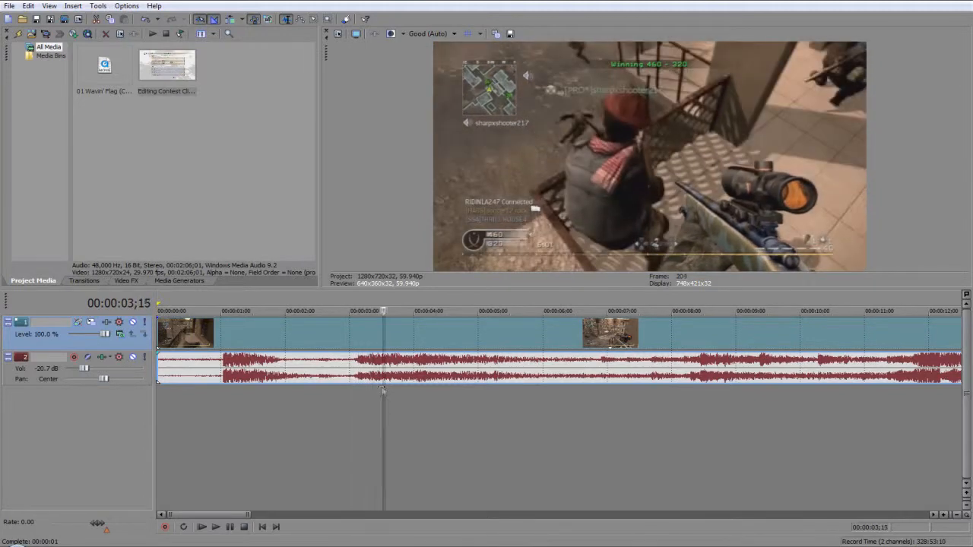
{"action": "key", "text": "Right"}
{"action": "key", "text": "Right"}
{"action": "key", "text": "Right"}
{"action": "key", "text": "Right"}
{"action": "key", "text": "Right"}
{"action": "key", "text": "Right"}
{"action": "key", "text": "Right"}
{"action": "key", "text": "Right"}
{"action": "key", "text": "Right"}
{"action": "key", "text": "Right"}
{"action": "key", "text": "Right"}
{"action": "key", "text": "Right"}
{"action": "key", "text": "Right"}
{"action": "key", "text": "Right"}
{"action": "key", "text": "Right"}
{"action": "key", "text": "Right"}
{"action": "key", "text": "Right"}
{"action": "key", "text": "Right"}
{"action": "key", "text": "Right"}
{"action": "key", "text": "Right"}
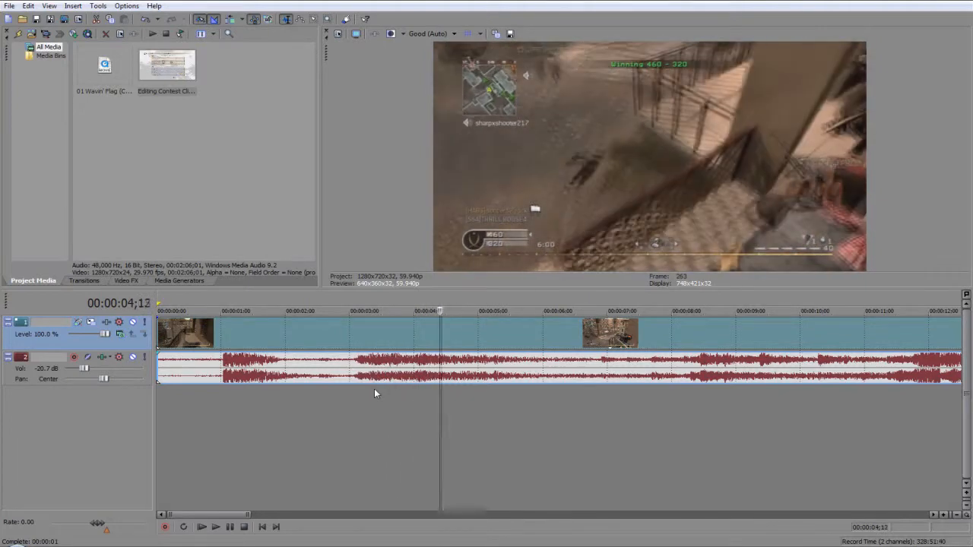
{"action": "key", "text": "Right"}
{"action": "key", "text": "Right"}
{"action": "key", "text": "Right"}
{"action": "key", "text": "Right"}
{"action": "key", "text": "Right"}
{"action": "key", "text": "Right"}
{"action": "key", "text": "Right"}
{"action": "key", "text": "Right"}
{"action": "key", "text": "Right"}
{"action": "key", "text": "Right"}
{"action": "key", "text": "Right"}
{"action": "key", "text": "Right"}
{"action": "key", "text": "Right"}
{"action": "key", "text": "Right"}
{"action": "key", "text": "Right"}
{"action": "key", "text": "Right"}
{"action": "key", "text": "Right"}
{"action": "key", "text": "Right"}
{"action": "key", "text": "Right"}
{"action": "key", "text": "Right"}
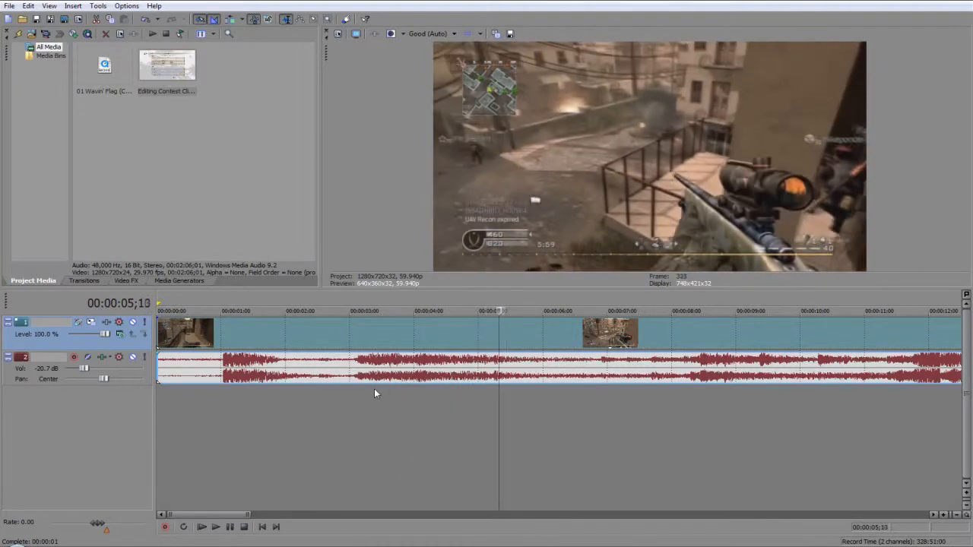
{"action": "key", "text": "Right"}
{"action": "key", "text": "Right"}
{"action": "key", "text": "Right"}
{"action": "key", "text": "Right"}
{"action": "key", "text": "Right"}
{"action": "key", "text": "Right"}
{"action": "key", "text": "Right"}
{"action": "key", "text": "Right"}
{"action": "key", "text": "Right"}
{"action": "key", "text": "Right"}
{"action": "key", "text": "Right"}
{"action": "key", "text": "Right"}
{"action": "key", "text": "Right"}
{"action": "key", "text": "Right"}
{"action": "key", "text": "Right"}
{"action": "key", "text": "Right"}
{"action": "key", "text": "Right"}
{"action": "key", "text": "Right"}
{"action": "key", "text": "Right"}
{"action": "key", "text": "Right"}
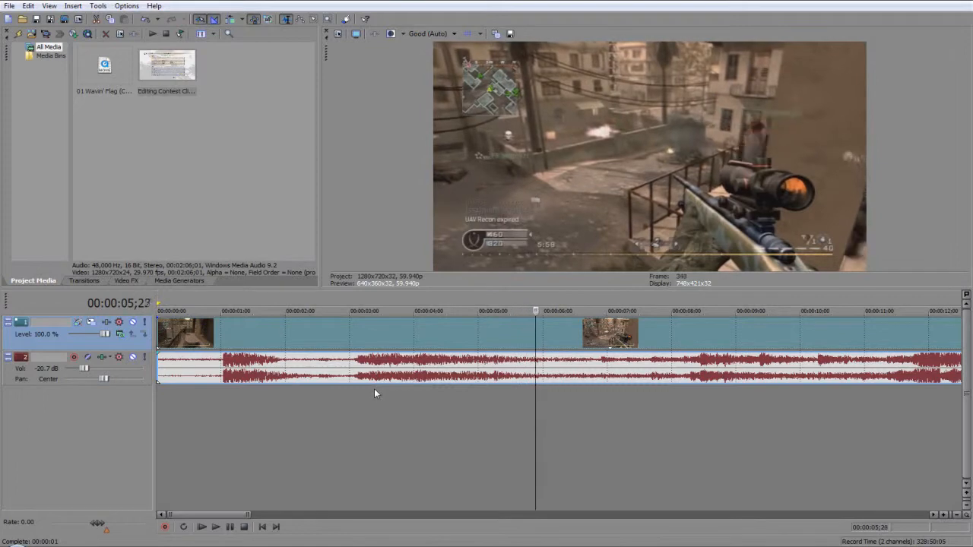
{"action": "key", "text": "Right"}
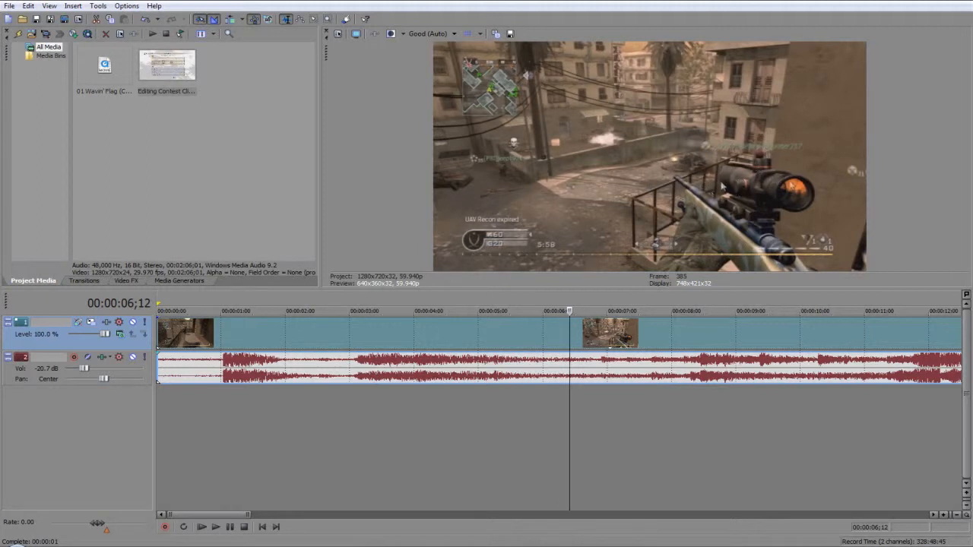
- Disable resampling for the gameplay video event
{"action": "right_click", "coordinate": [585, 340]}
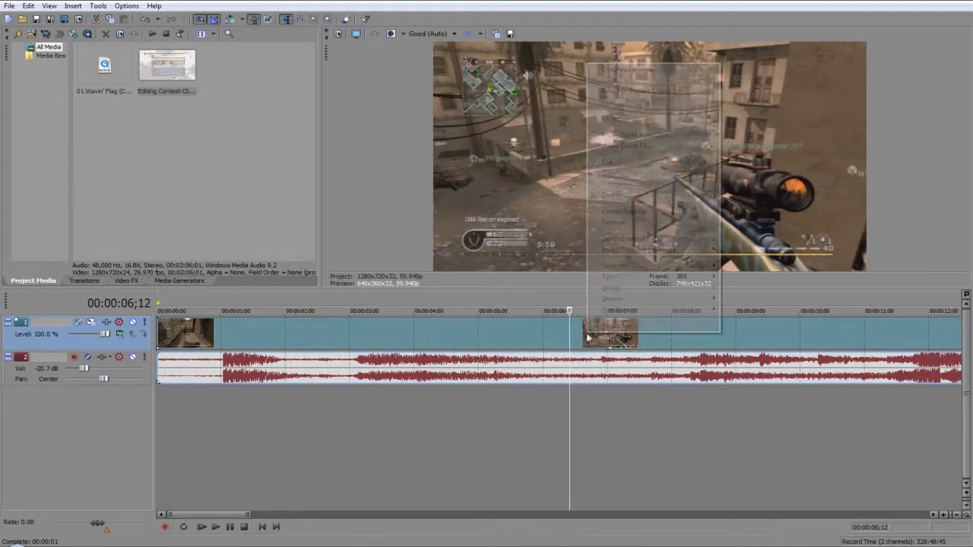
{"action": "left_click", "coordinate": [623, 332]}
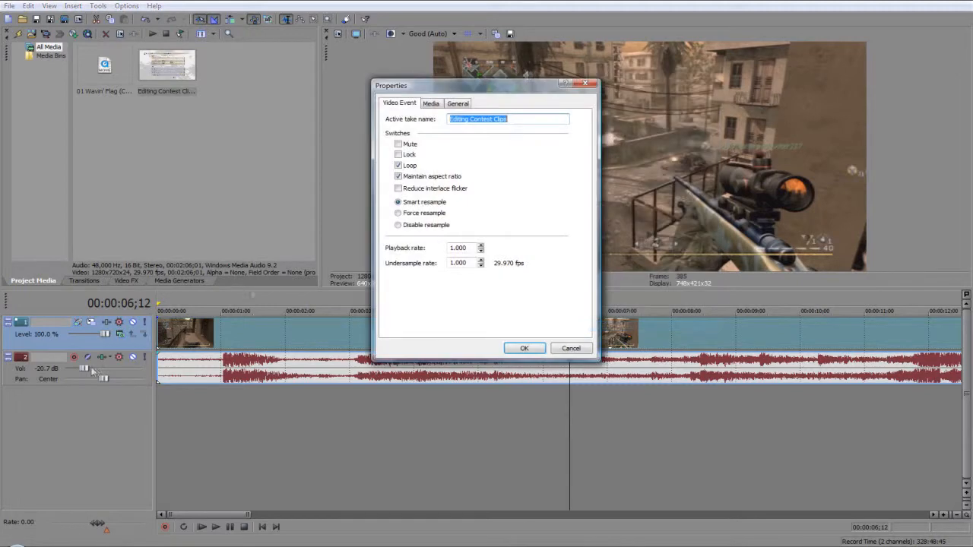
{"action": "left_click", "coordinate": [398, 226]}
{"action": "left_click", "coordinate": [521, 349]}
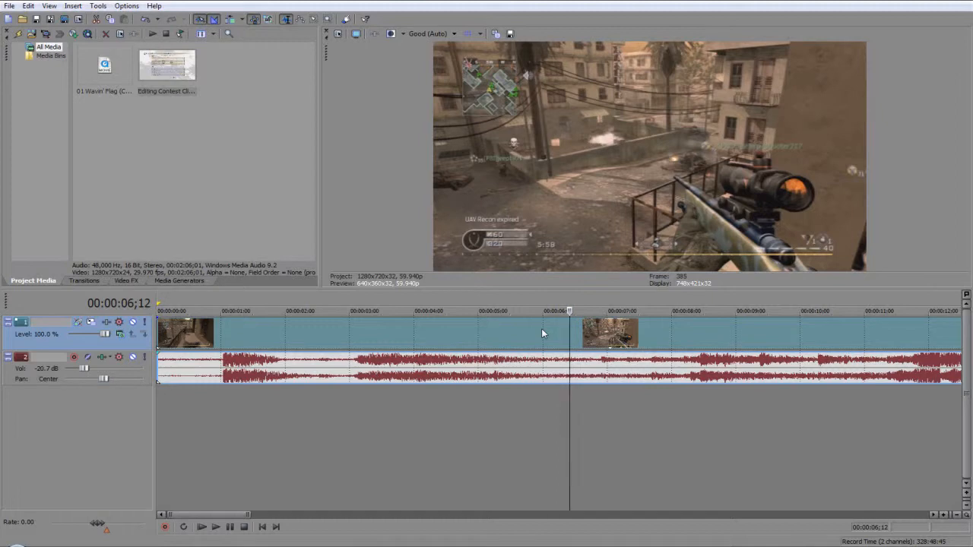
- Split the gameplay clip at 00:00:06;12 and delete the part before the cut
{"action": "key", "text": "s"}
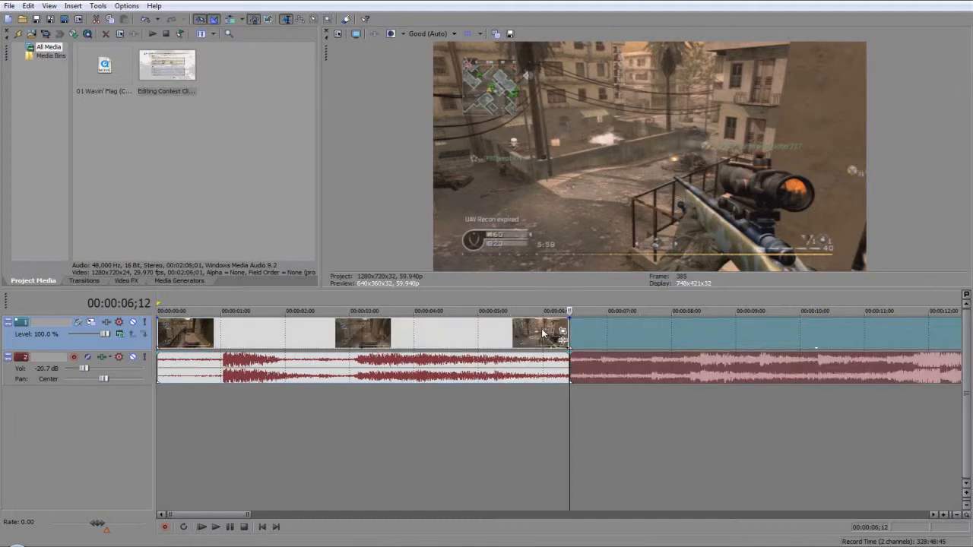
{"action": "left_click", "coordinate": [541, 330]}
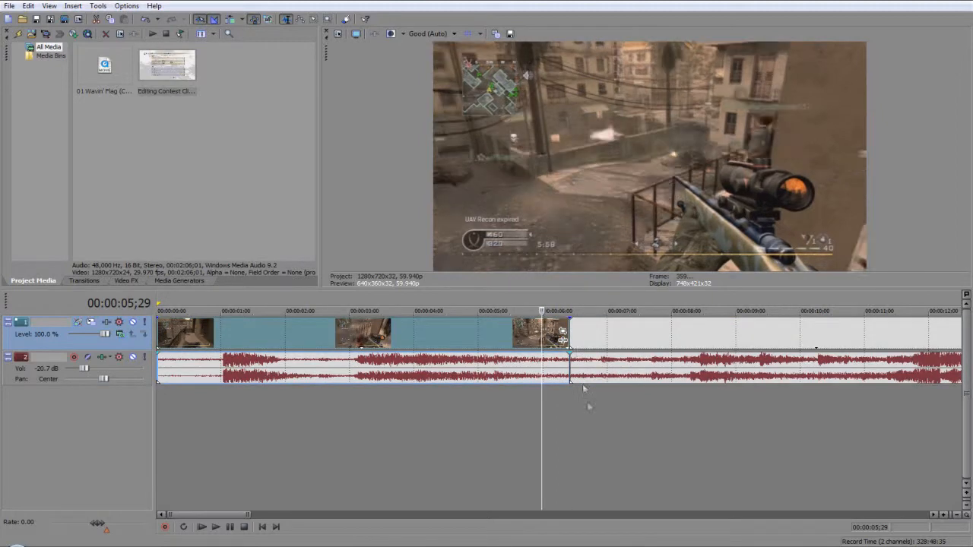
{"action": "key", "text": "Delete"}
- Move the remaining gameplay clip to the start of the timeline and return the playhead to its first frame
{"action": "scroll", "coordinate": [578, 384], "scroll_direction": "down", "scroll_amount": 3}
{"action": "left_click_drag", "start_coordinate": [340, 344], "coordinate": [166, 344]}
{"action": "left_click", "coordinate": [159, 340]}
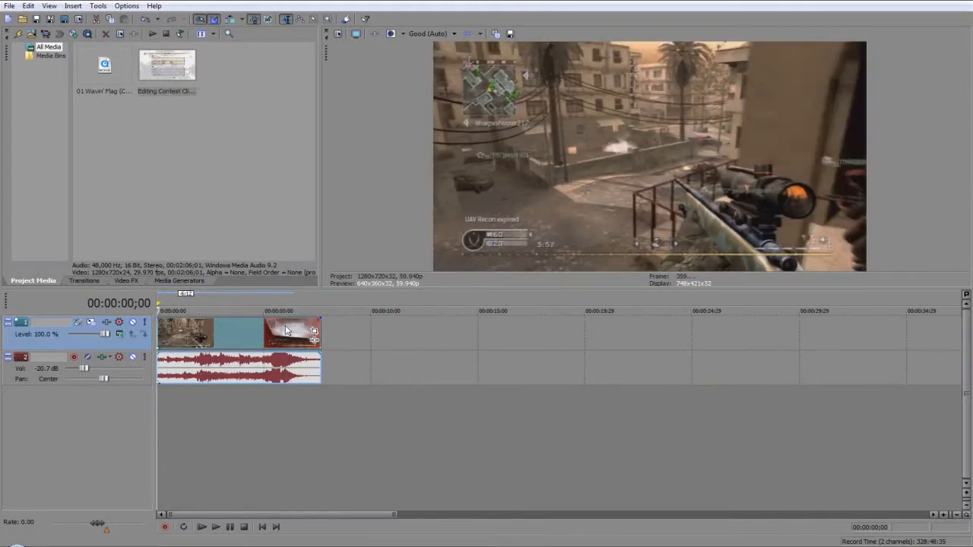
- Set the preview quality to Best (Full) and save a snapshot of the first frame as the JPEG Image2 in Pictures
{"action": "left_click", "coordinate": [440, 34]}
{"action": "mouse_move", "coordinate": [433, 79]}
{"action": "left_click", "coordinate": [480, 90]}
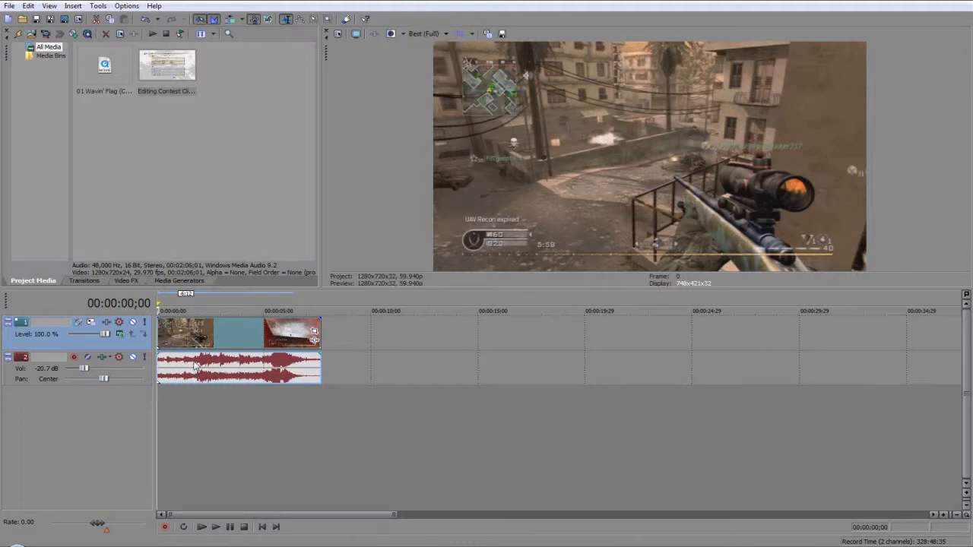
{"action": "left_click", "coordinate": [502, 34]}
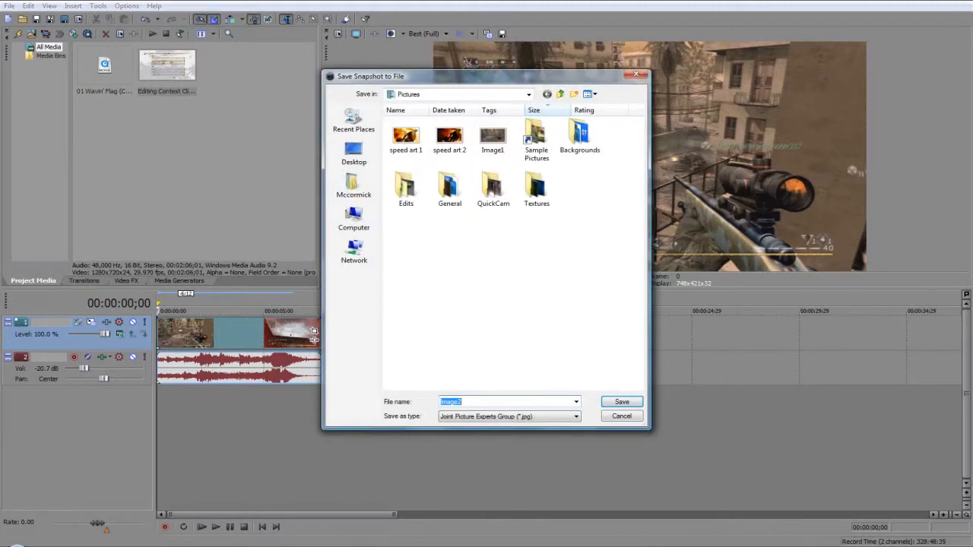
{"action": "key", "text": "Return"}
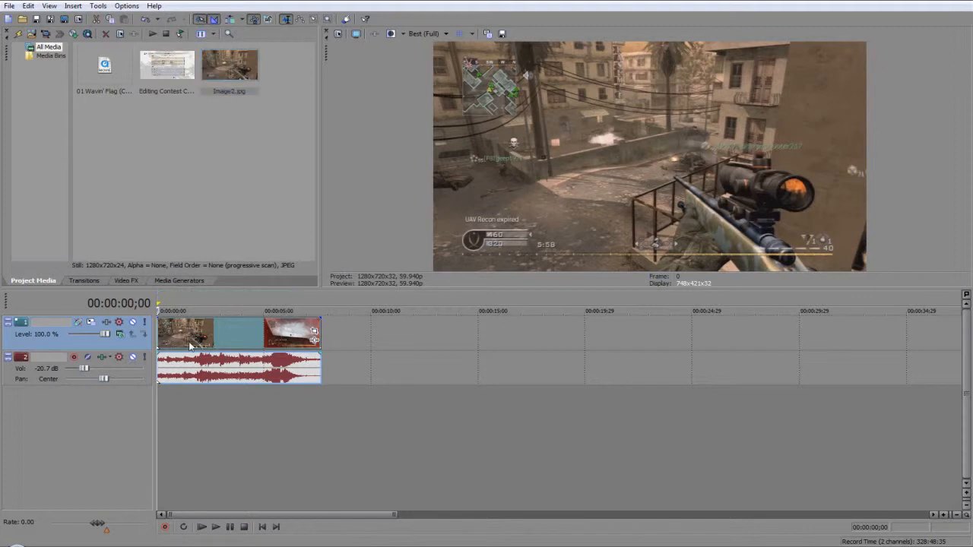
- Shift the gameplay clip later on the timeline and place Image2.jpg at the start of the video track
{"action": "left_click_drag", "start_coordinate": [190, 347], "coordinate": [240, 351]}
{"action": "left_click", "coordinate": [224, 90]}
{"action": "left_click_drag", "start_coordinate": [162, 340], "coordinate": [163, 341]}
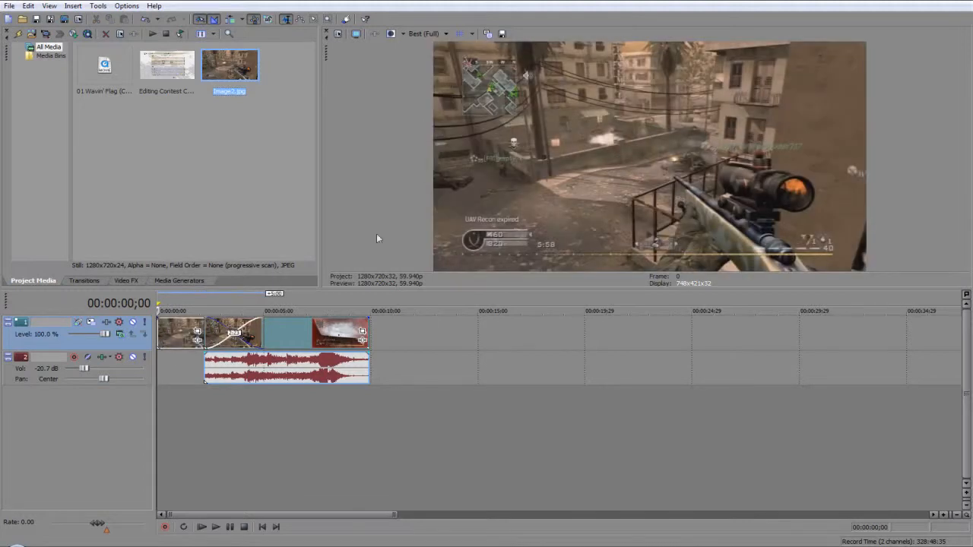
- Cut the Image2 still down so that it ends at 00:00:00;18, deleting the excess
{"action": "left_click", "coordinate": [180, 334]}
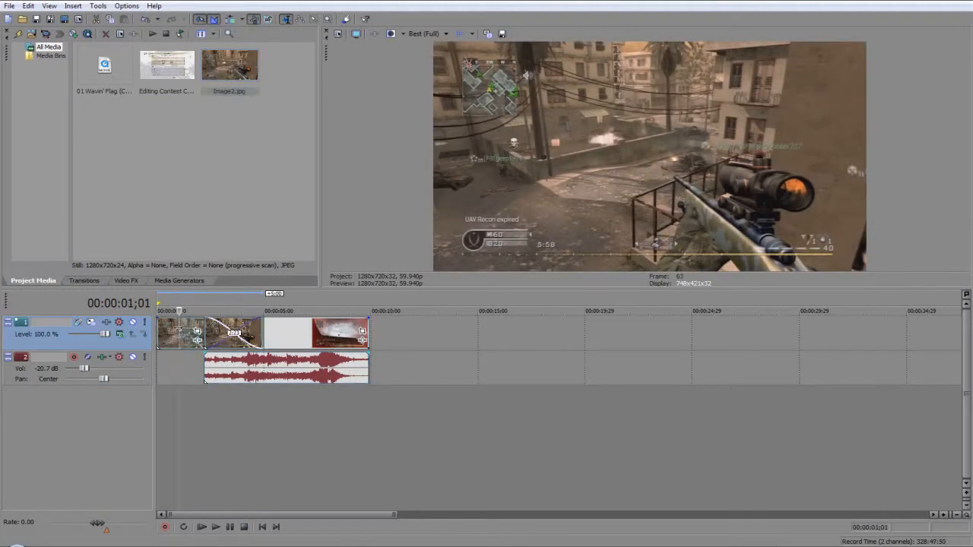
{"action": "key", "text": "Delete"}
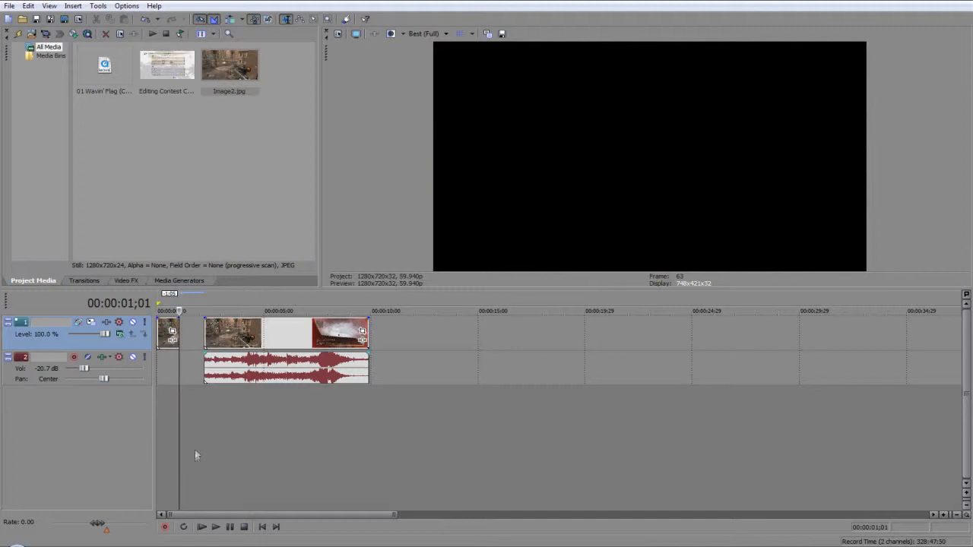
{"action": "left_click", "coordinate": [203, 527]}
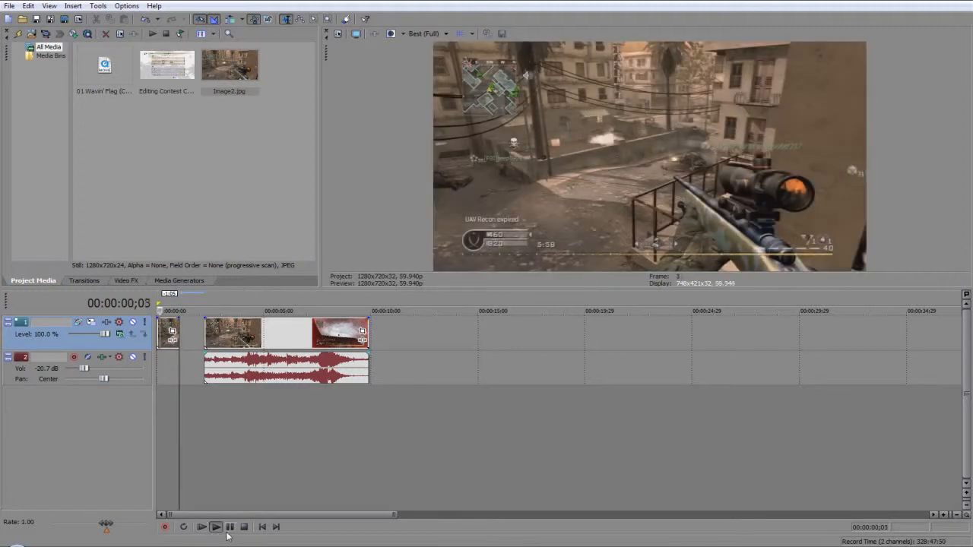
{"action": "left_click", "coordinate": [230, 530]}
{"action": "scroll", "coordinate": [261, 524], "scroll_direction": "up", "scroll_amount": 1}
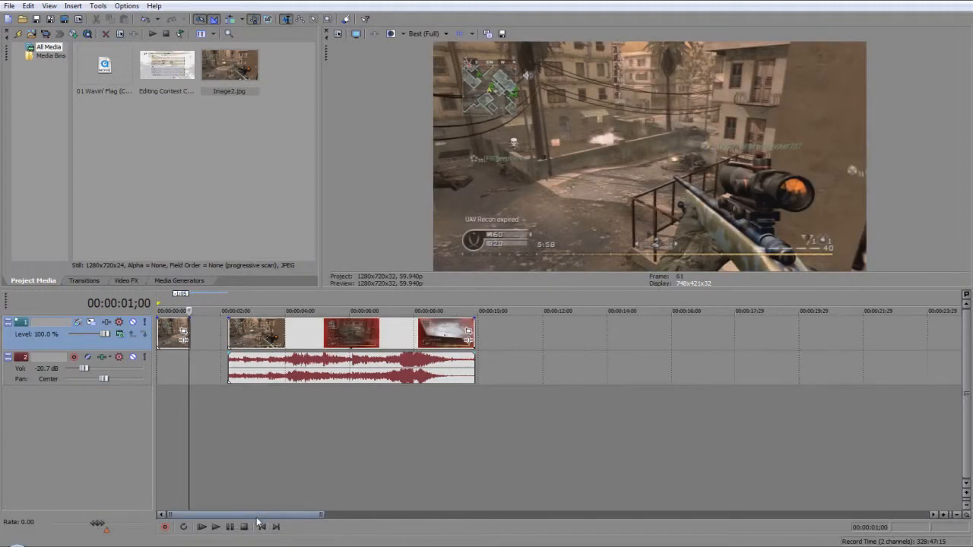
{"action": "scroll", "coordinate": [205, 363], "scroll_direction": "up", "scroll_amount": 1}
{"action": "left_click", "coordinate": [188, 337]}
{"action": "left_click", "coordinate": [182, 333]}
{"action": "key", "text": "s"}
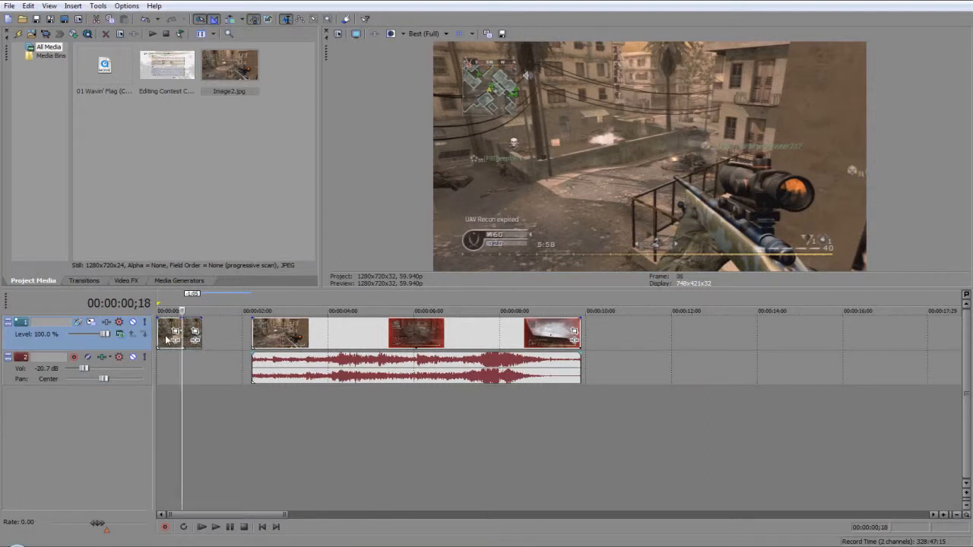
{"action": "key", "text": "Delete"}
- Move the gameplay clip directly against the end of the Image2 still and play back the join
{"action": "left_click", "coordinate": [165, 339]}
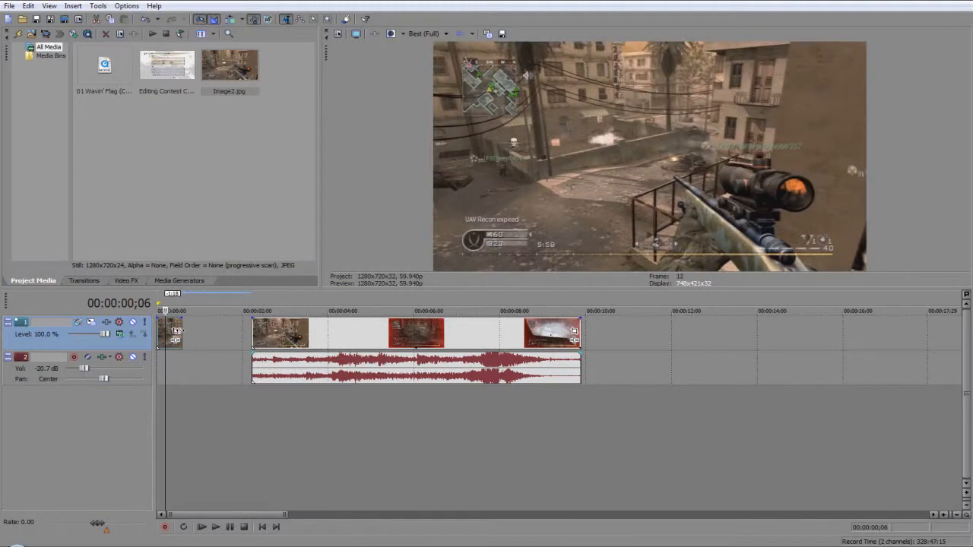
{"action": "left_click", "coordinate": [182, 342]}
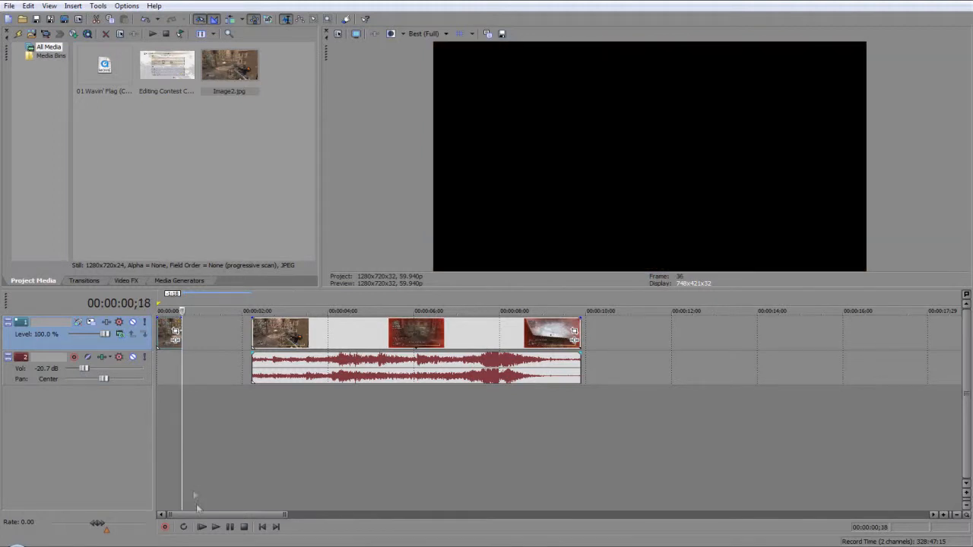
{"action": "left_click", "coordinate": [201, 528]}
{"action": "left_click", "coordinate": [230, 528]}
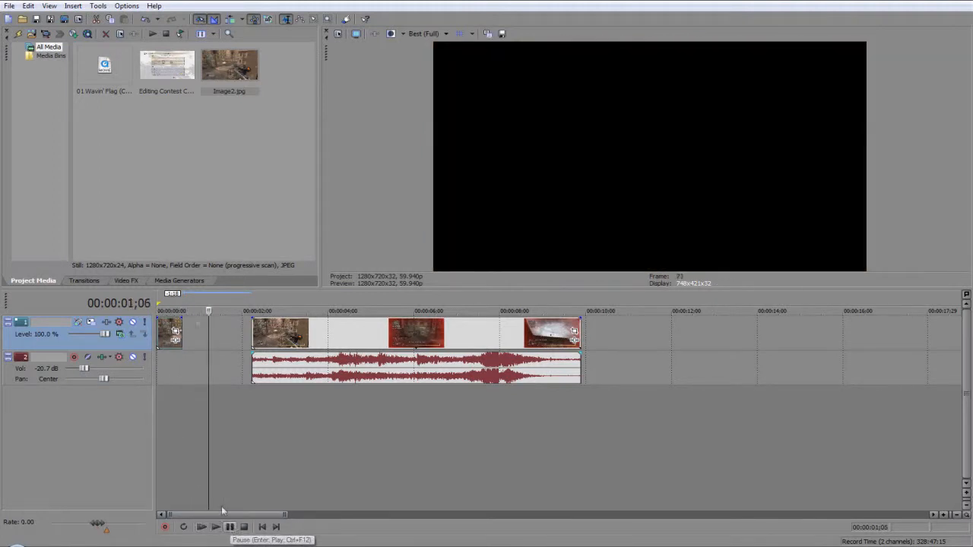
{"action": "left_click_drag", "start_coordinate": [279, 331], "coordinate": [141, 303]}
{"action": "key", "text": "space"}
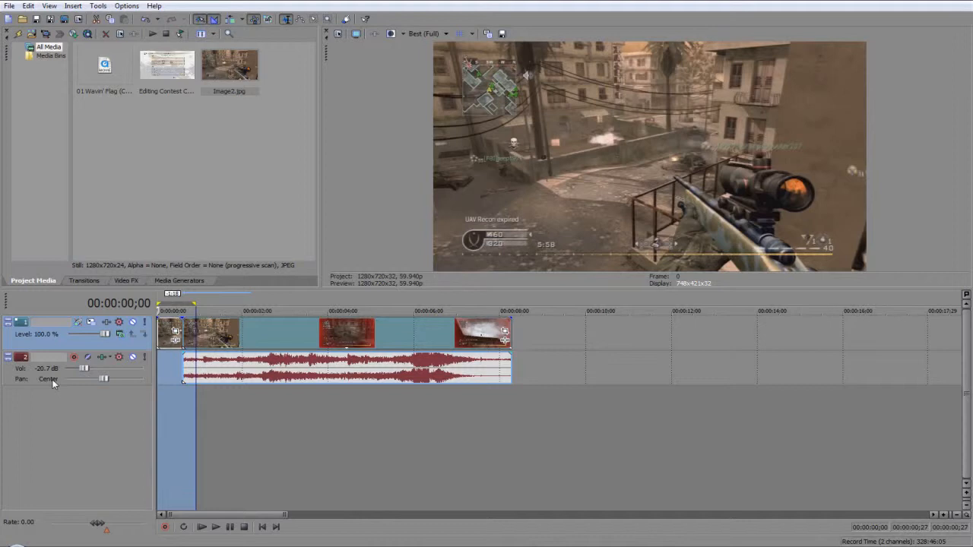
{"action": "key", "text": "space"}
{"action": "key", "text": "space"}
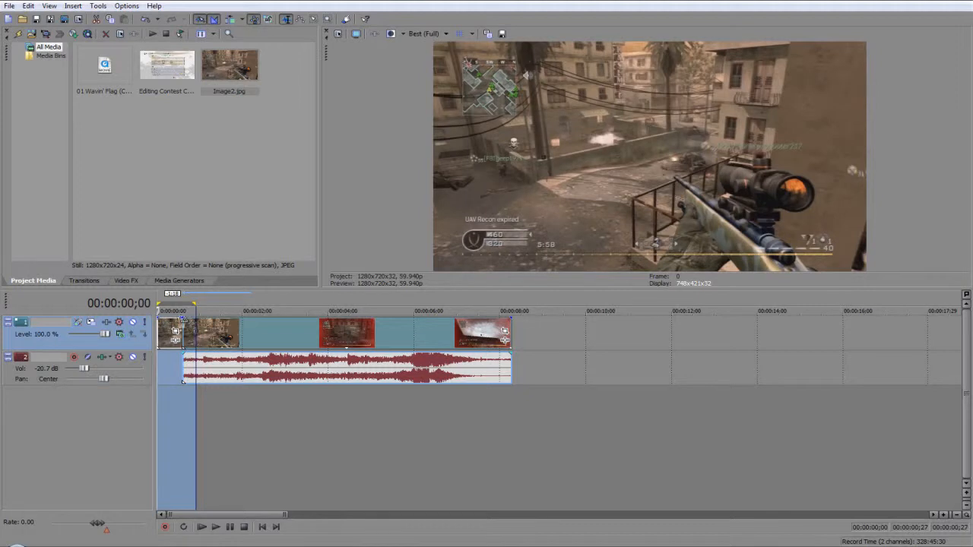
- Open Event Pan/Crop for the Image2 still and enable its mask
{"action": "left_click", "coordinate": [188, 334]}
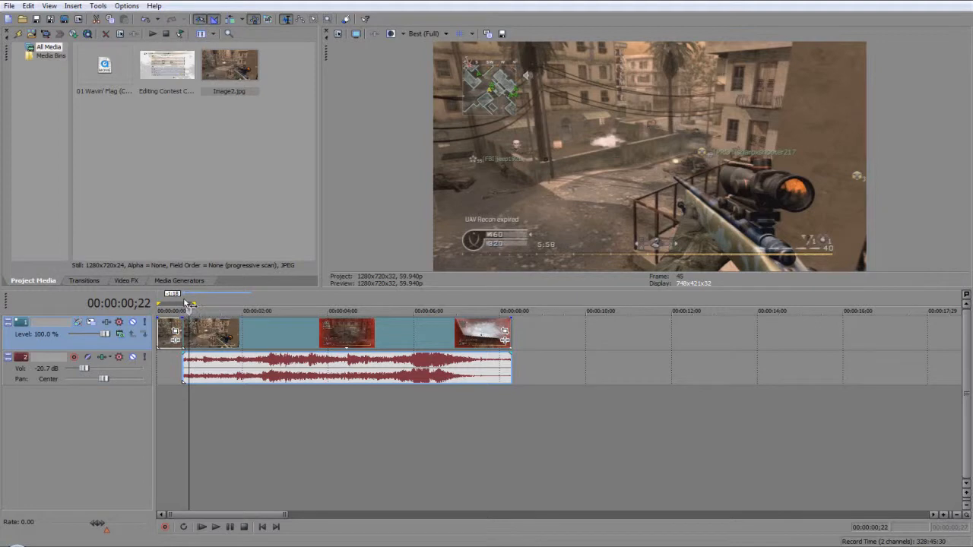
{"action": "left_click", "coordinate": [169, 343]}
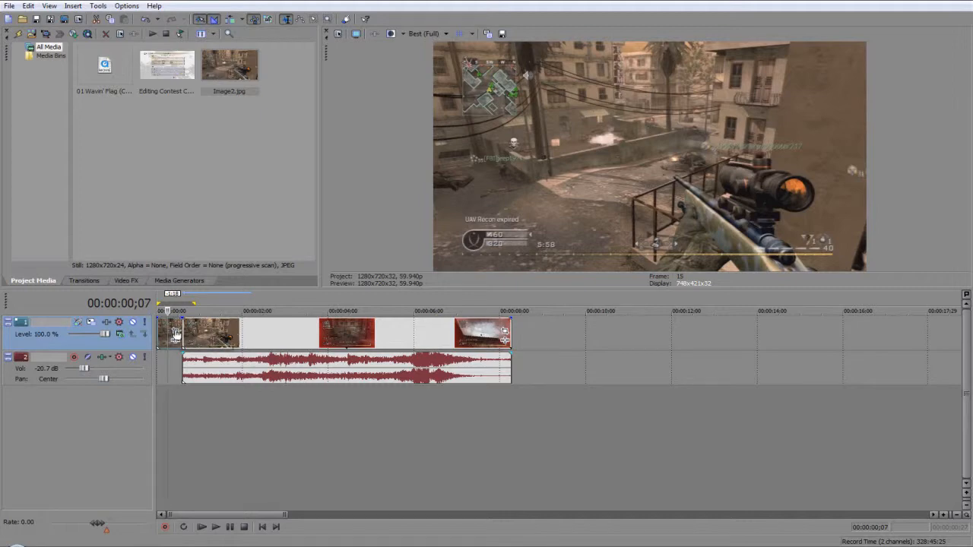
{"action": "left_click", "coordinate": [176, 332]}
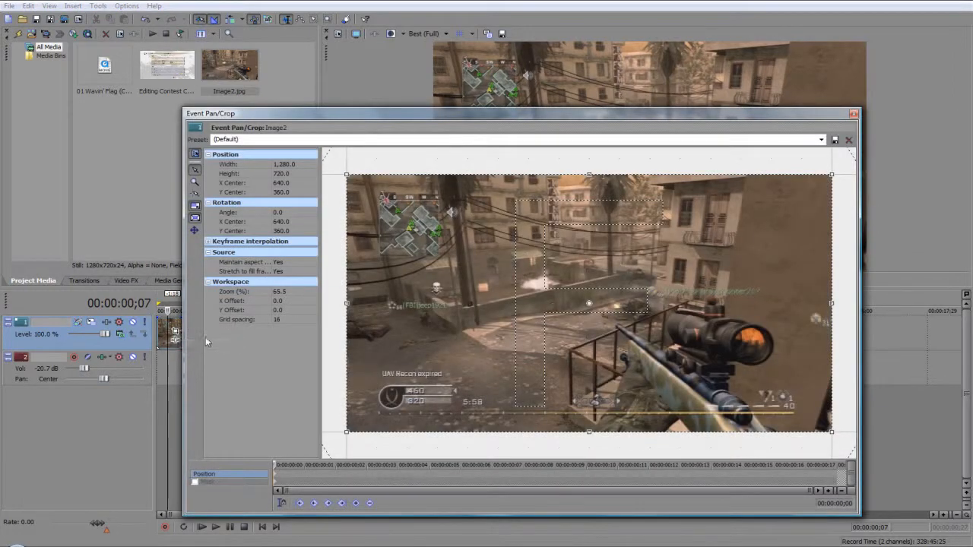
{"action": "left_click", "coordinate": [205, 483]}
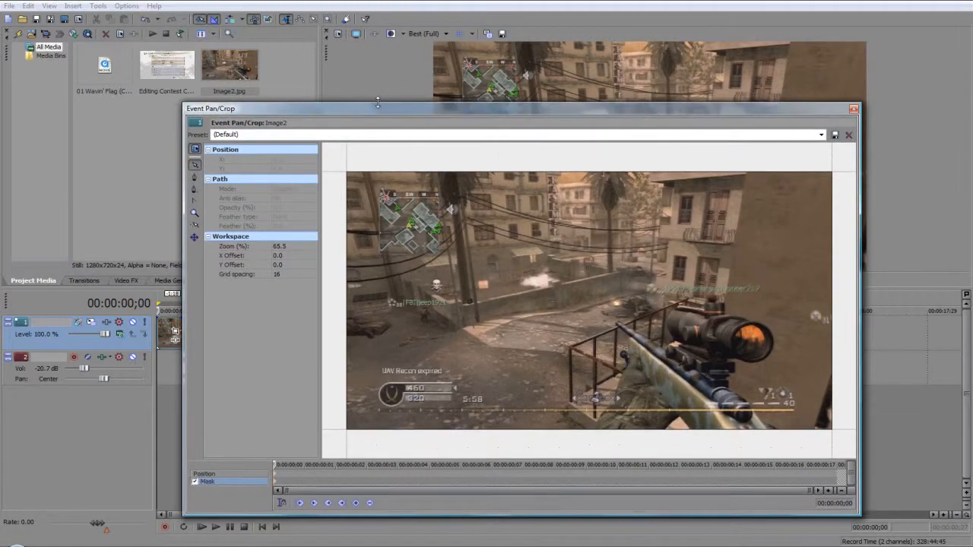
{"action": "left_click_drag", "start_coordinate": [386, 115], "coordinate": [320, 76]}
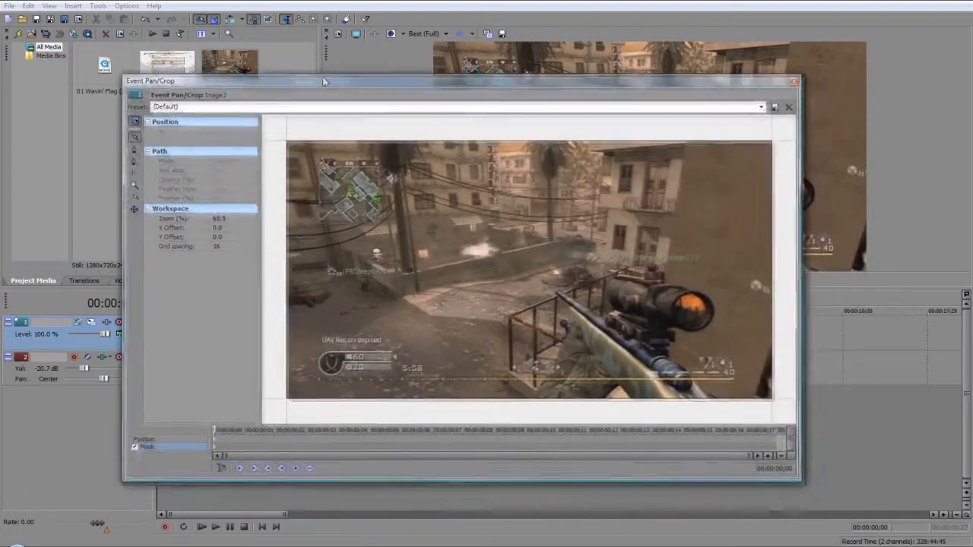
- Start a mask path with anchor points from the frame's bottom edge up the sleeve and glove to the small knob beside the rifle
{"action": "scroll", "coordinate": [576, 326], "scroll_direction": "up", "scroll_amount": 5}
{"action": "scroll", "coordinate": [576, 325], "scroll_direction": "up", "scroll_amount": 5}
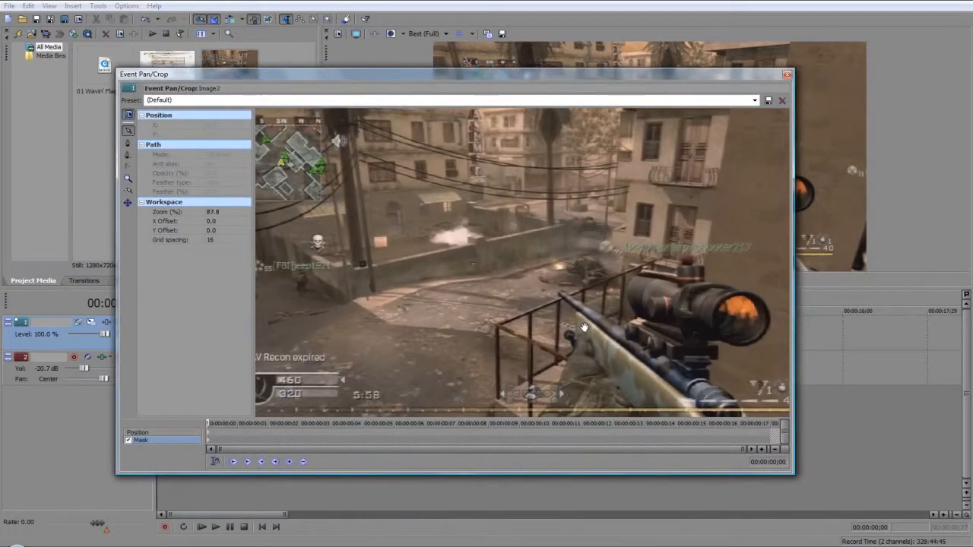
{"action": "left_click_drag", "start_coordinate": [470, 243], "coordinate": [435, 255]}
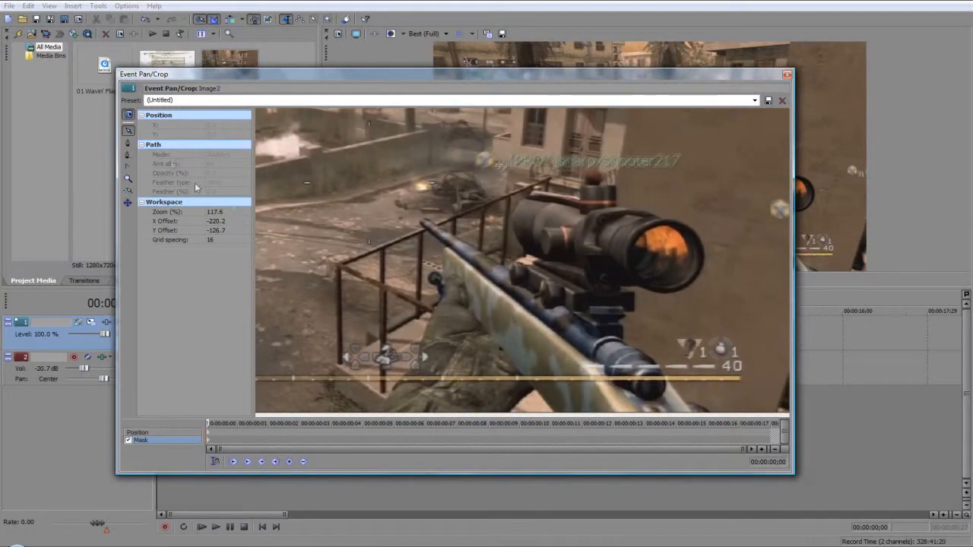
{"action": "left_click", "coordinate": [127, 142]}
{"action": "left_click", "coordinate": [375, 411]}
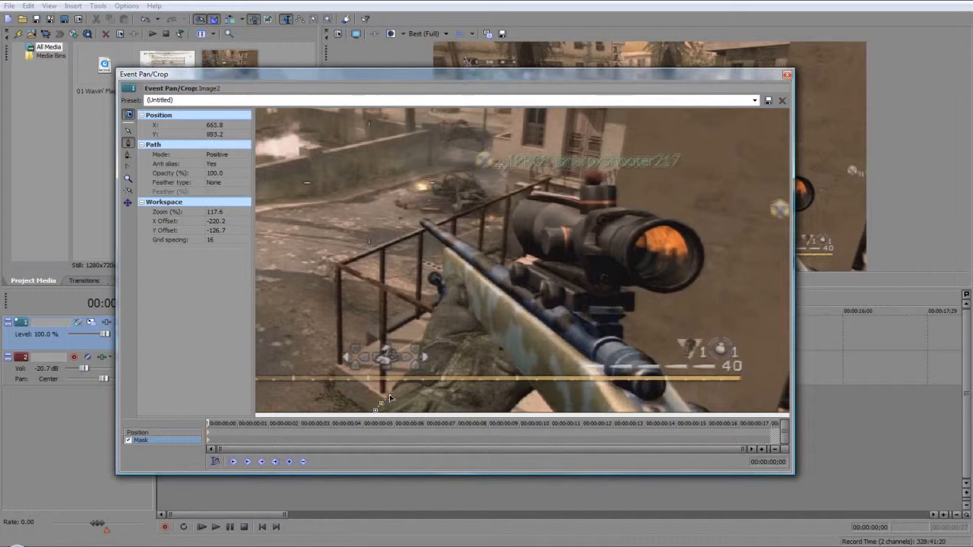
{"action": "left_click", "coordinate": [407, 375]}
{"action": "left_click", "coordinate": [411, 369]}
{"action": "left_click", "coordinate": [417, 365]}
{"action": "left_click", "coordinate": [417, 349]}
{"action": "left_click", "coordinate": [421, 340]}
{"action": "left_click", "coordinate": [427, 321]}
{"action": "left_click", "coordinate": [434, 309]}
{"action": "left_click", "coordinate": [439, 291]}
{"action": "left_click", "coordinate": [433, 284]}
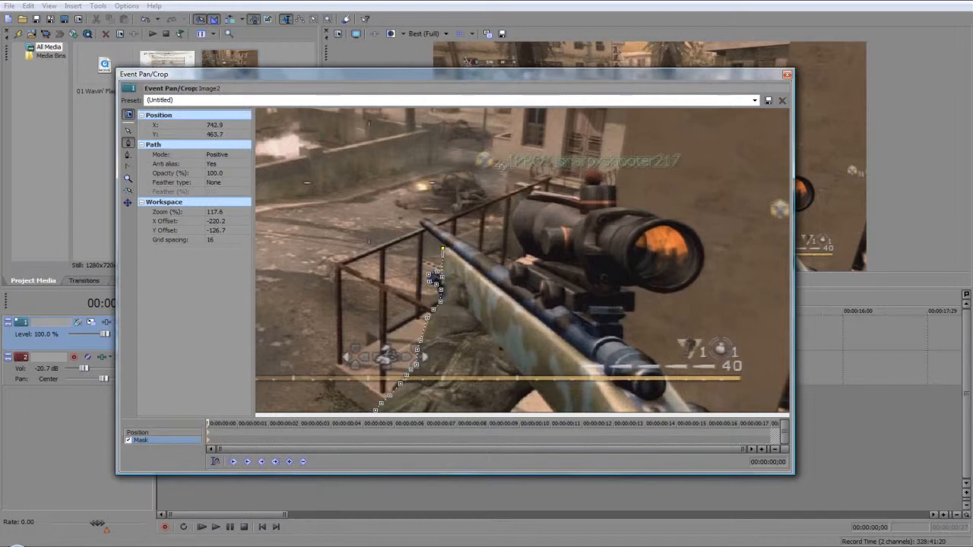
- Continue the mask path around the muzzle, along the barrel and over the front and top turret of the scope
{"action": "left_click", "coordinate": [428, 236]}
{"action": "left_click", "coordinate": [522, 258]}
{"action": "left_click", "coordinate": [513, 205]}
{"action": "left_click", "coordinate": [578, 197]}
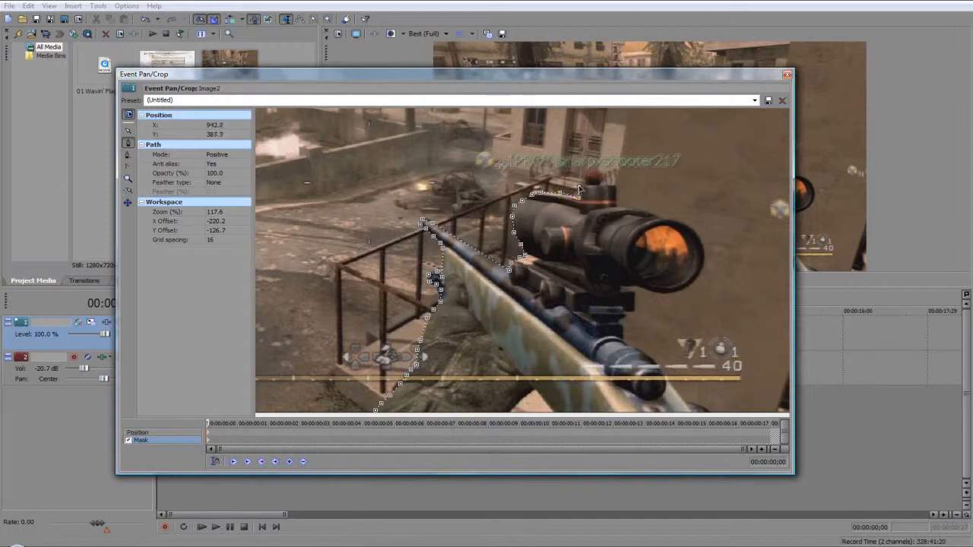
{"action": "left_click", "coordinate": [627, 205]}
{"action": "key", "text": "ctrl+z"}
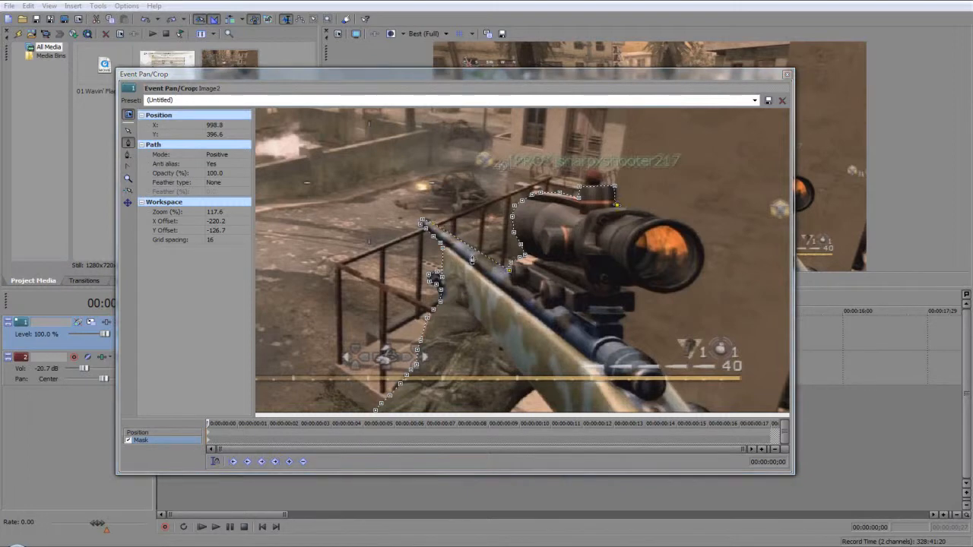
{"action": "left_click", "coordinate": [631, 210]}
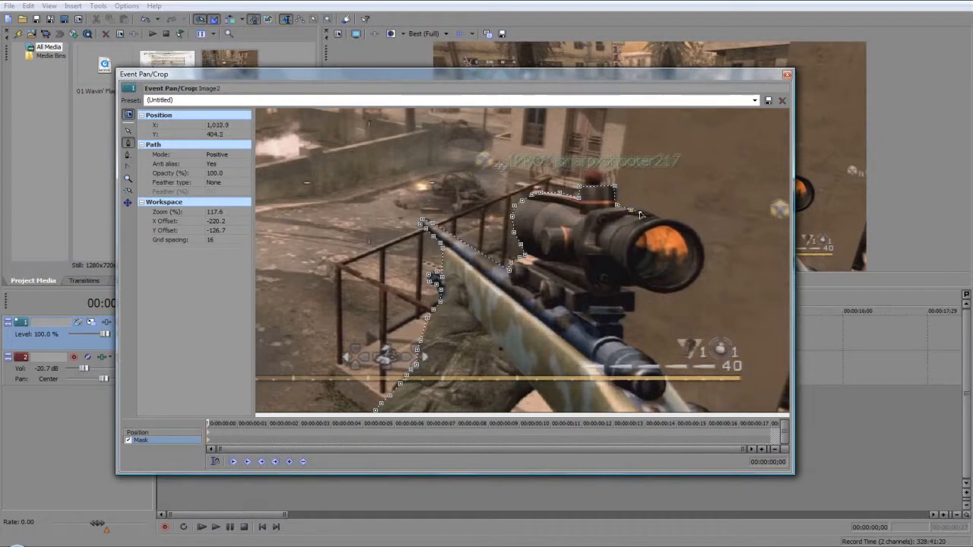
- Trace the mask path around the scope's eyepiece and back along its underside to the mount
{"action": "left_click", "coordinate": [674, 220]}
{"action": "left_click", "coordinate": [687, 224]}
{"action": "left_click", "coordinate": [698, 235]}
{"action": "left_click", "coordinate": [704, 267]}
{"action": "left_click", "coordinate": [694, 282]}
{"action": "left_click", "coordinate": [680, 291]}
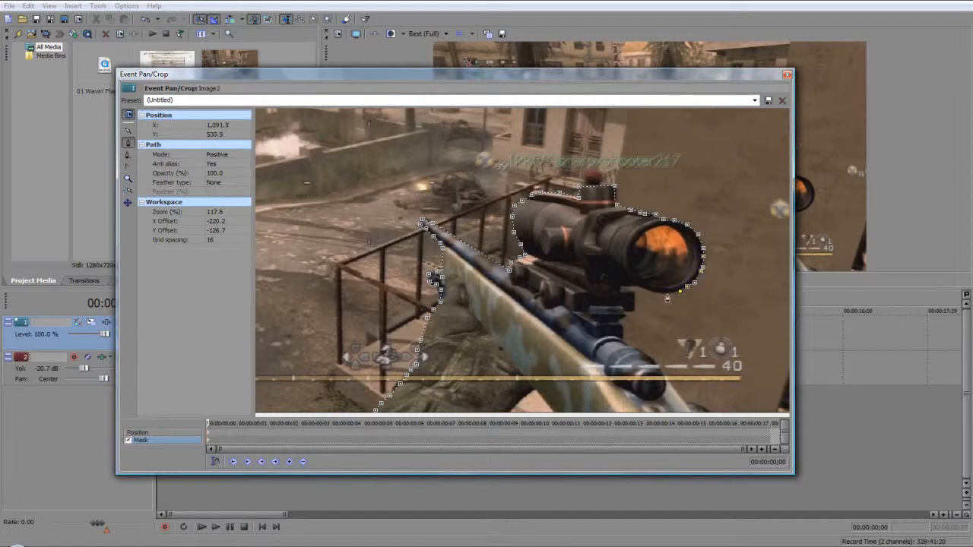
{"action": "left_click", "coordinate": [658, 291]}
{"action": "left_click", "coordinate": [650, 289]}
{"action": "left_click", "coordinate": [644, 288]}
{"action": "left_click", "coordinate": [631, 289]}
{"action": "left_click", "coordinate": [618, 288]}
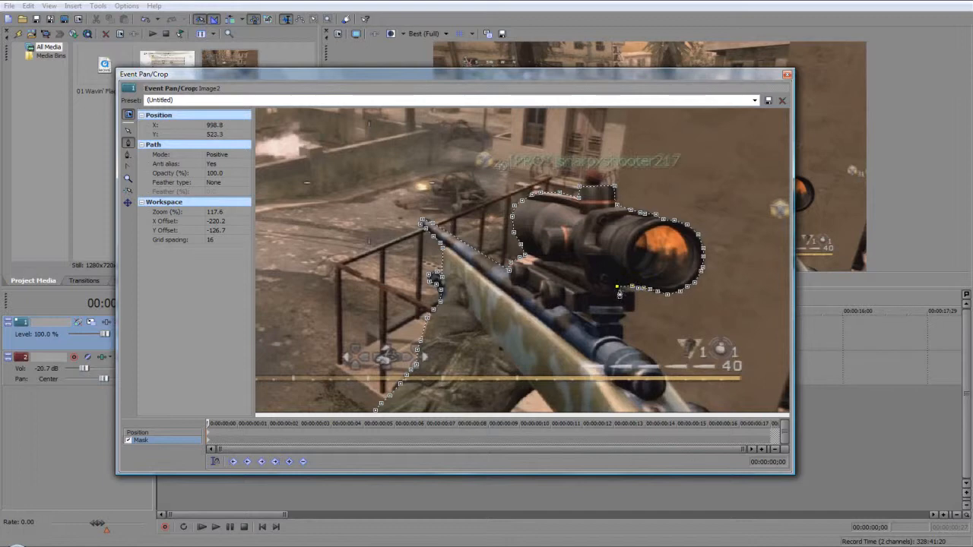
- Extend the mask path down the scope mount and the rear of the rifle to just below the frame's bottom edge
{"action": "left_click", "coordinate": [635, 312]}
{"action": "left_click", "coordinate": [620, 321]}
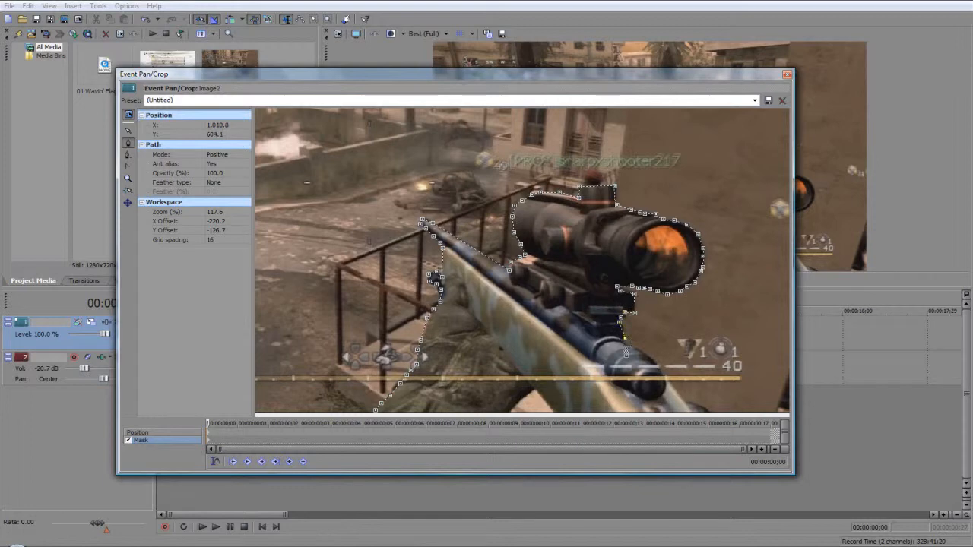
{"action": "left_click", "coordinate": [662, 371]}
{"action": "scroll", "coordinate": [685, 405], "scroll_direction": "down", "scroll_amount": 2}
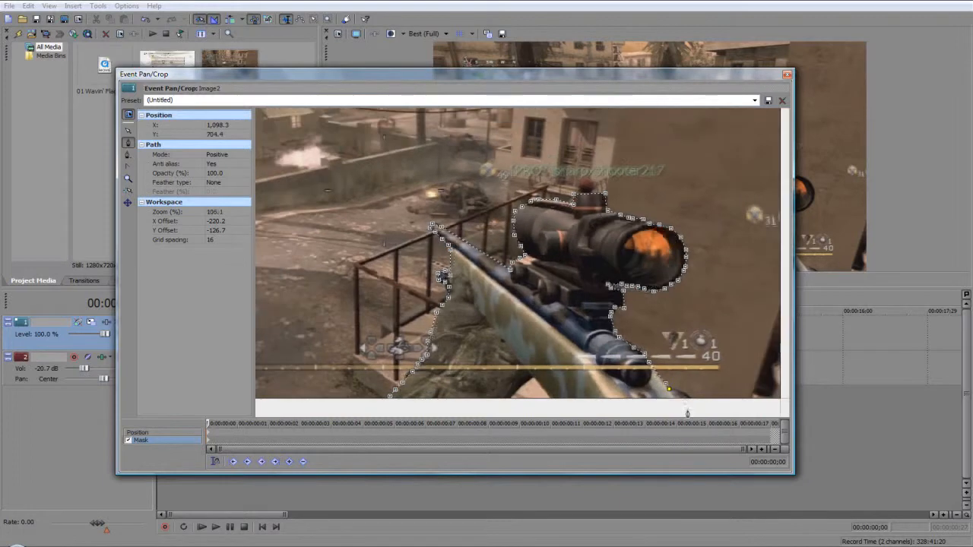
{"action": "left_click_drag", "start_coordinate": [654, 375], "coordinate": [660, 377]}
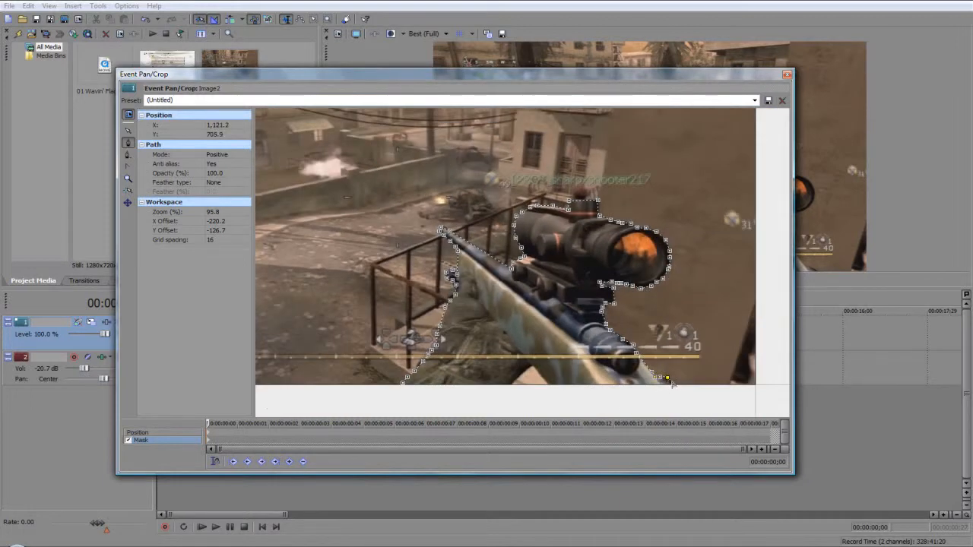
{"action": "left_click", "coordinate": [677, 393]}
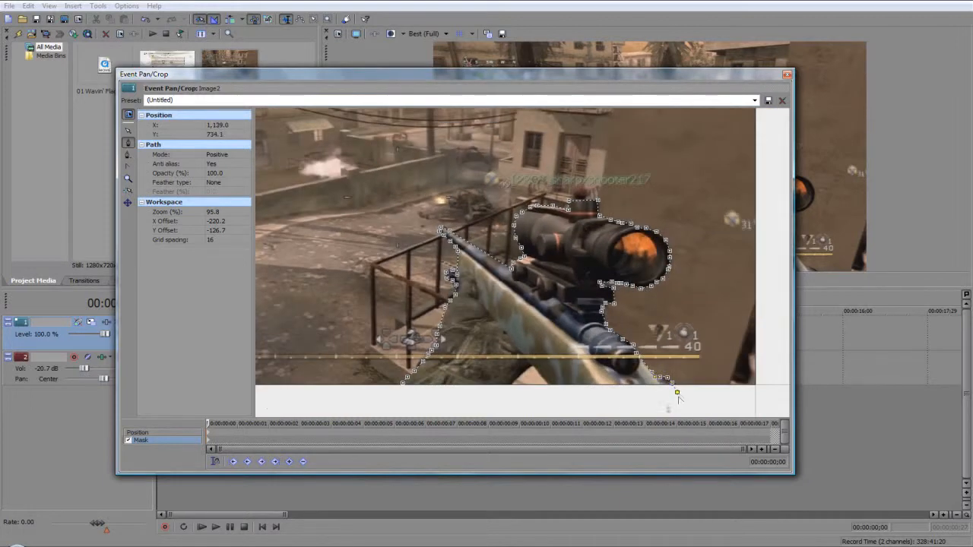
- Close the mask path below the frame, leaving out the gap between stock and arm, and check the cut-out rifle in the preview
{"action": "left_click", "coordinate": [562, 404]}
{"action": "left_click", "coordinate": [534, 367]}
{"action": "left_click", "coordinate": [513, 386]}
{"action": "left_click", "coordinate": [482, 395]}
{"action": "double_click", "coordinate": [403, 399]}
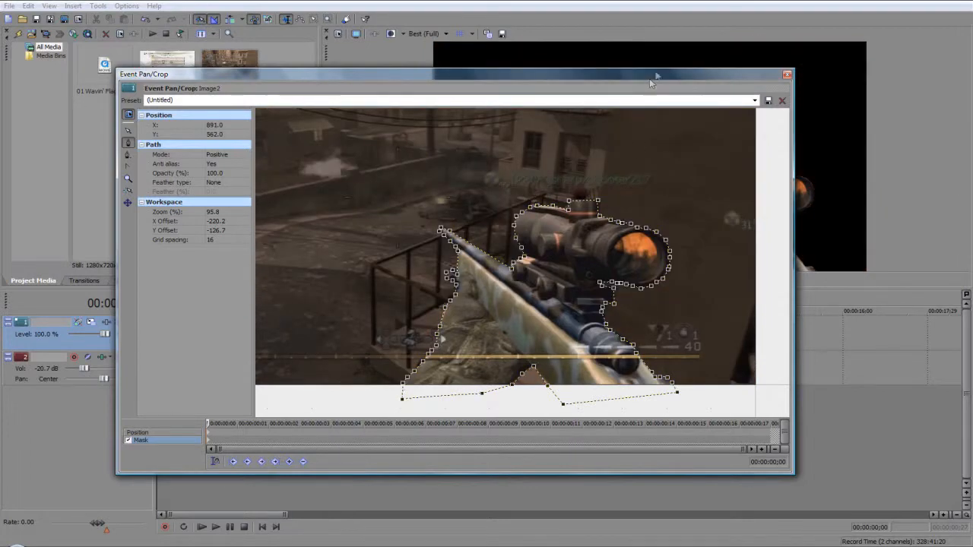
{"action": "left_click_drag", "start_coordinate": [658, 74], "coordinate": [620, 404]}
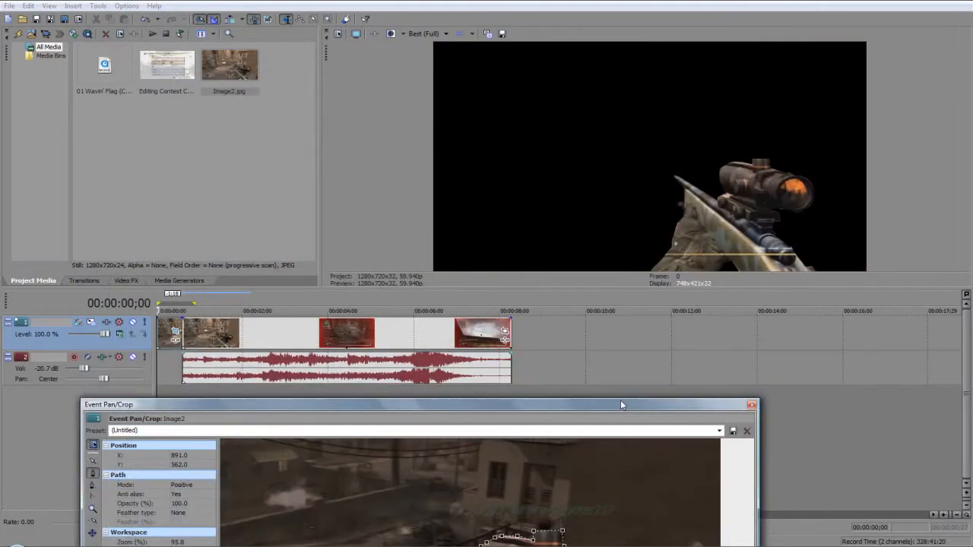
{"action": "left_click", "coordinate": [172, 332]}
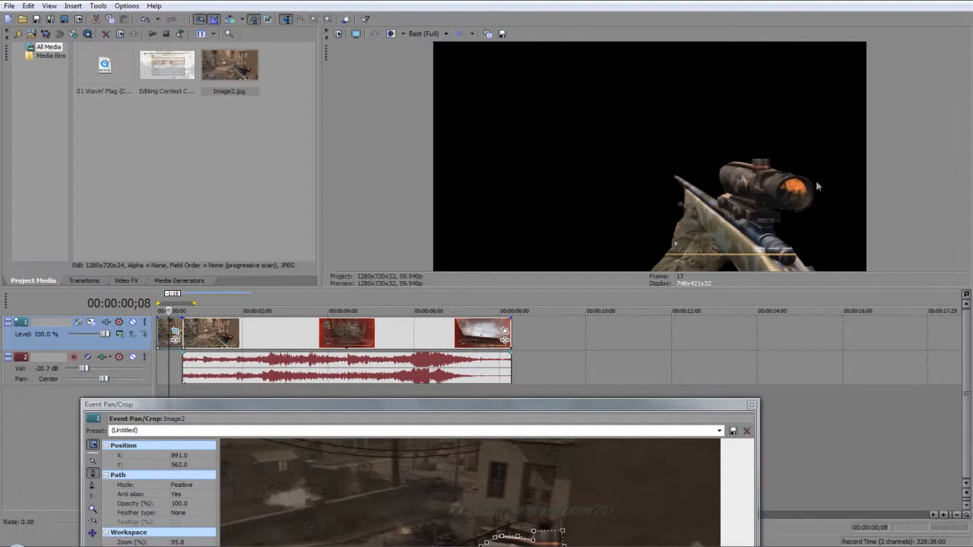
{"action": "left_click_drag", "start_coordinate": [707, 404], "coordinate": [703, 354]}
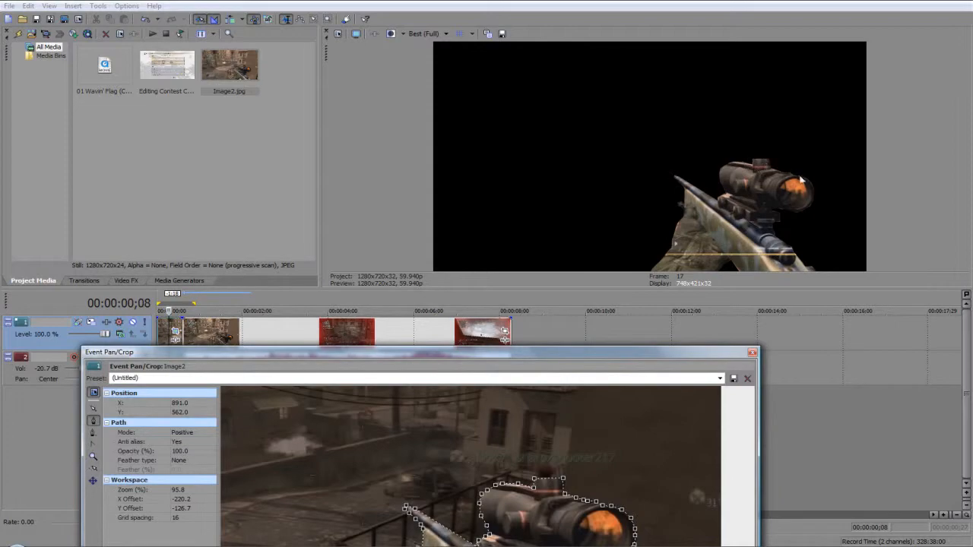
{"action": "left_click_drag", "start_coordinate": [579, 358], "coordinate": [595, 125]}
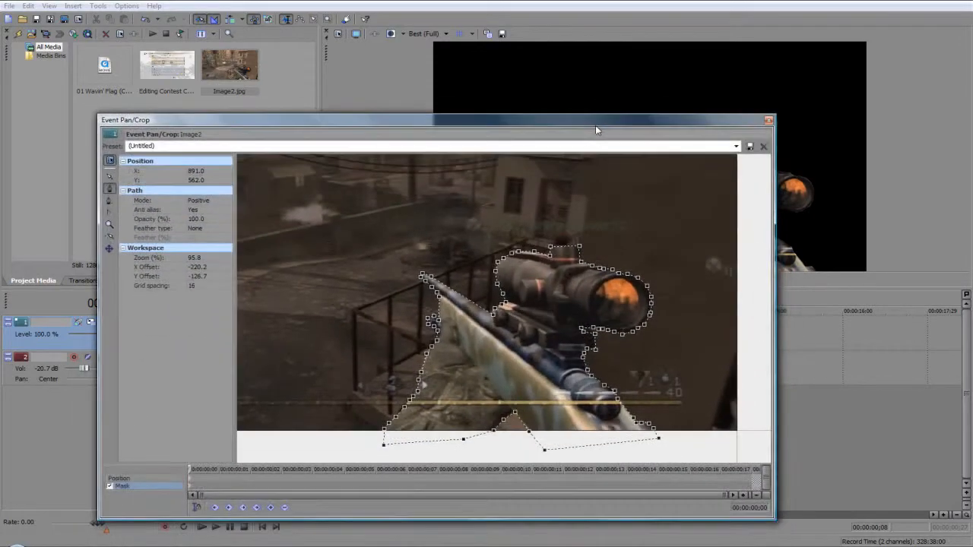
- Set the mask's feather type to Both with a feather of 2%, and check the softened edge in the preview
{"action": "left_click", "coordinate": [208, 228]}
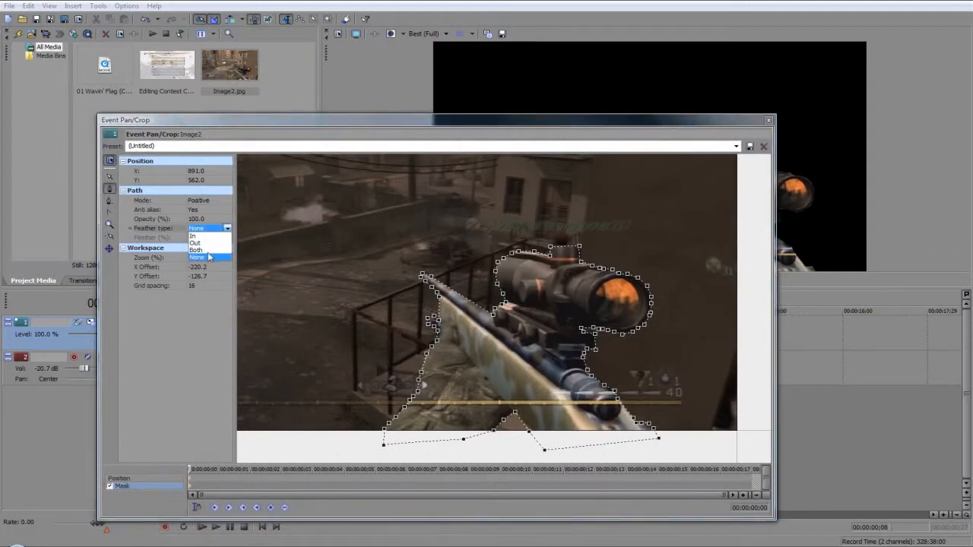
{"action": "left_click", "coordinate": [215, 350]}
{"action": "left_click", "coordinate": [202, 230]}
{"action": "left_click", "coordinate": [202, 252]}
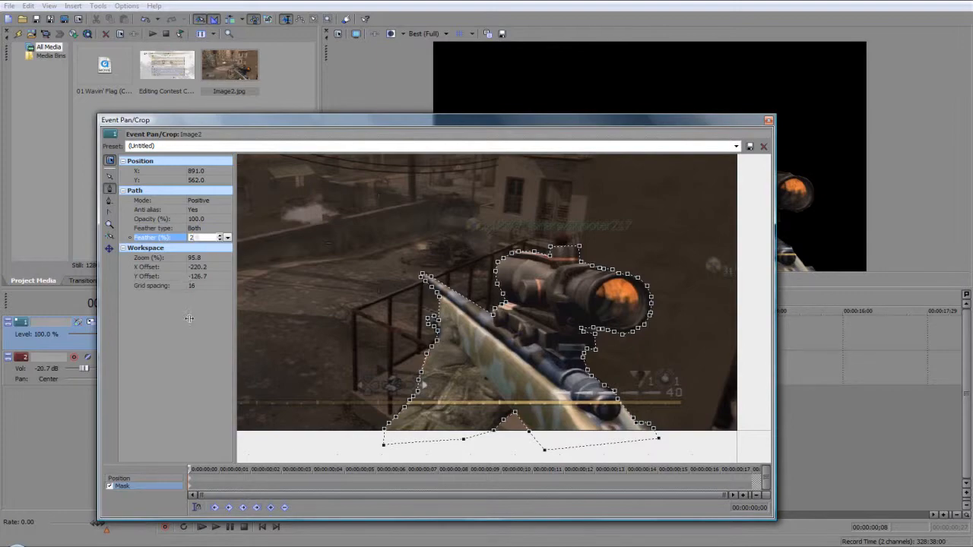
{"action": "key", "text": "Return"}
{"action": "left_click_drag", "start_coordinate": [655, 123], "coordinate": [403, 237]}
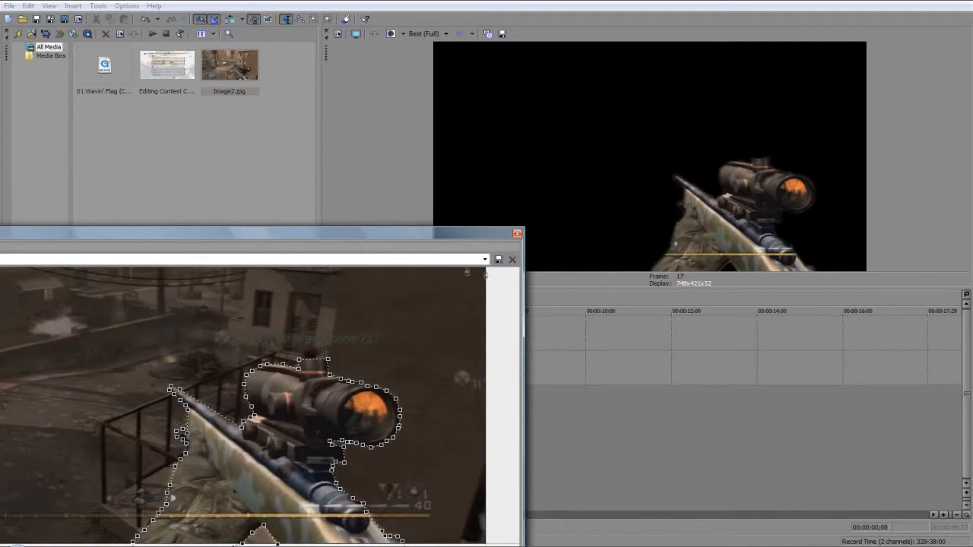
{"action": "left_click_drag", "start_coordinate": [458, 237], "coordinate": [673, 120]}
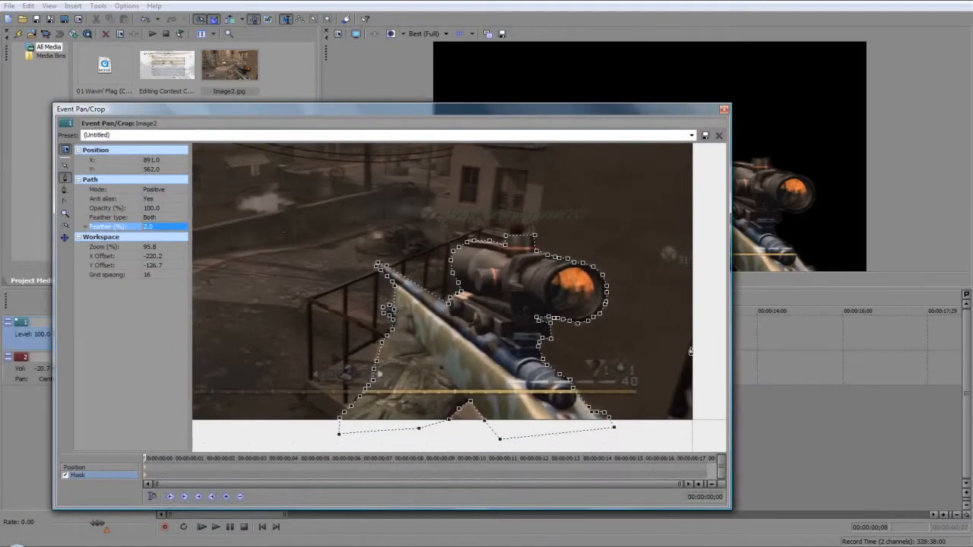
- Fine-tune the mask's anchor points along the rifle and scope outline to fit the edges more closely, and close Event Pan/Crop
{"action": "left_click", "coordinate": [705, 347]}
{"action": "left_click", "coordinate": [66, 166]}
{"action": "scroll", "coordinate": [476, 305], "scroll_direction": "up", "scroll_amount": 4}
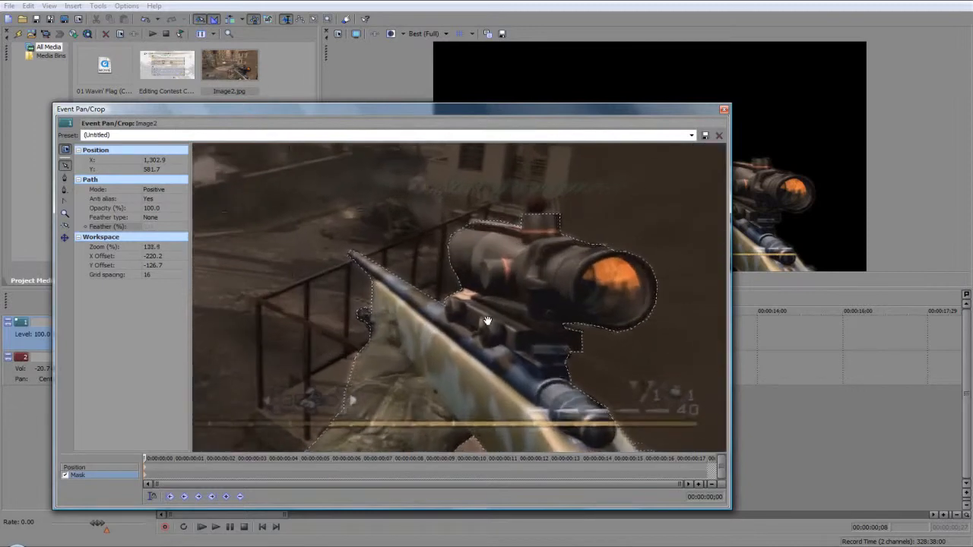
{"action": "scroll", "coordinate": [488, 321], "scroll_direction": "up", "scroll_amount": 3}
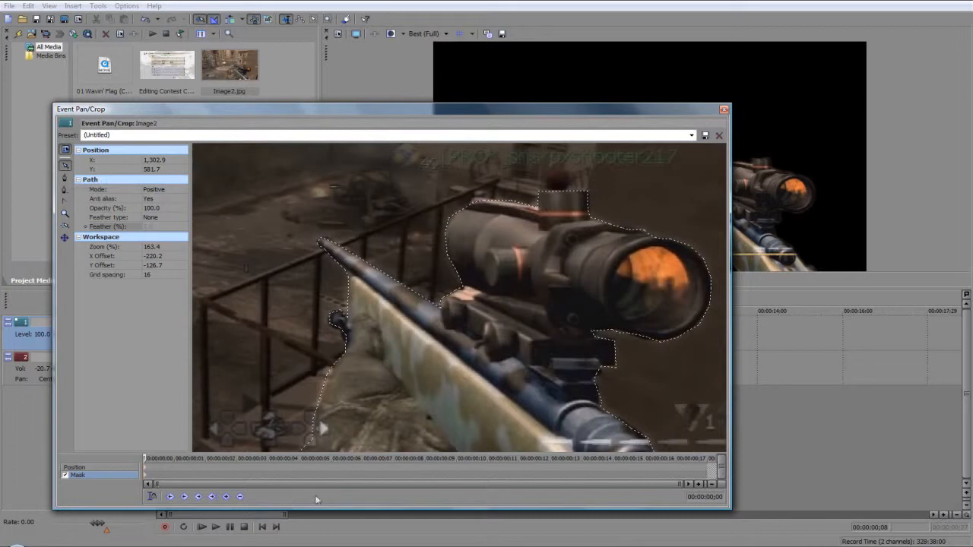
{"action": "left_click_drag", "start_coordinate": [297, 390], "coordinate": [228, 337]}
{"action": "left_click_drag", "start_coordinate": [705, 303], "coordinate": [690, 328]}
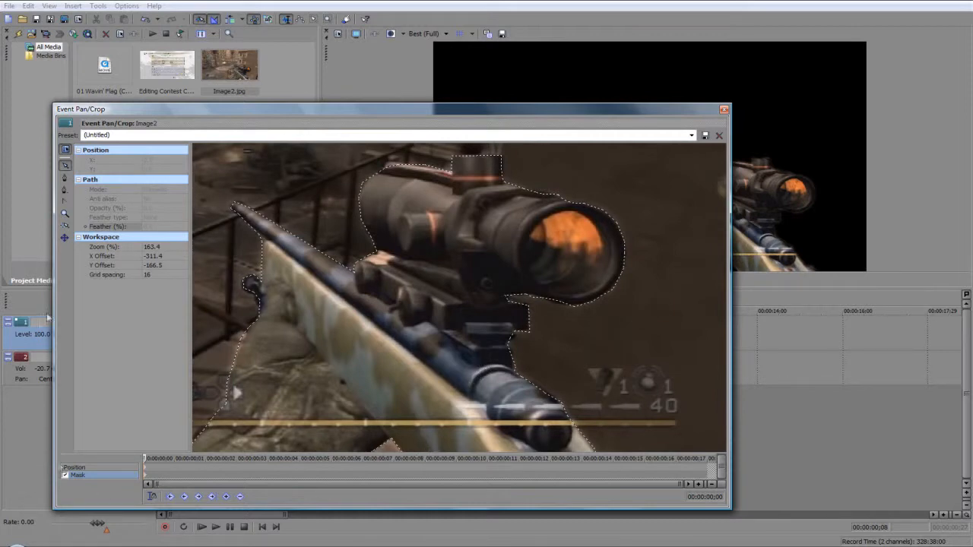
{"action": "left_click", "coordinate": [260, 242]}
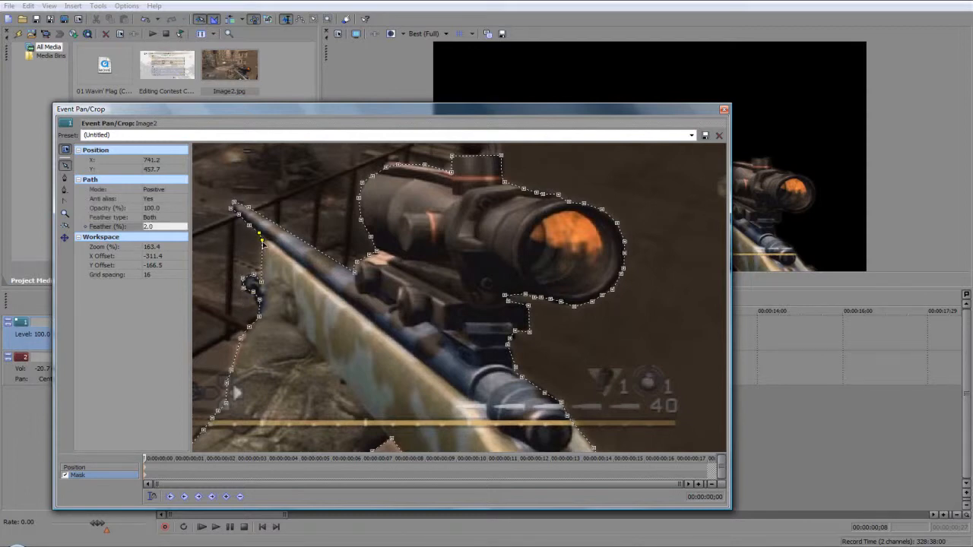
{"action": "left_click", "coordinate": [291, 219]}
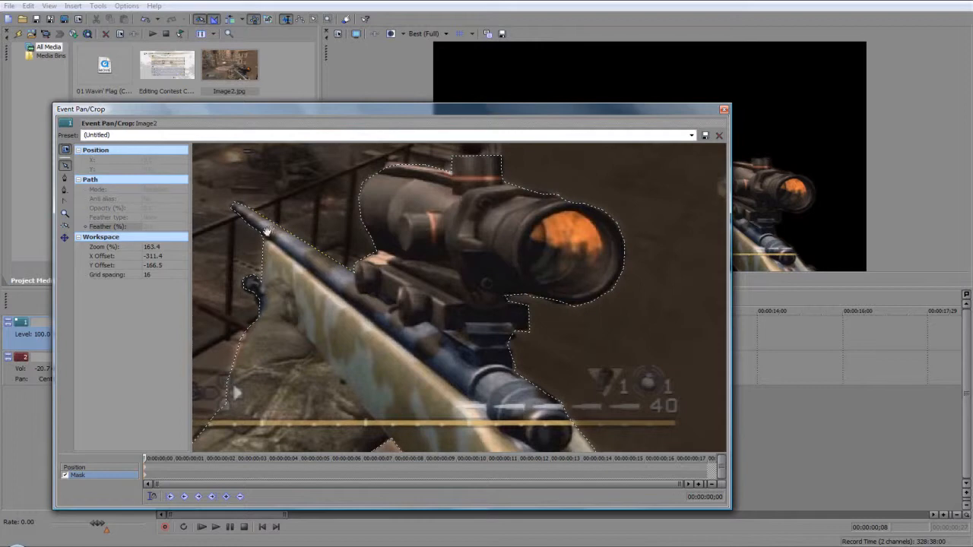
{"action": "left_click", "coordinate": [261, 235]}
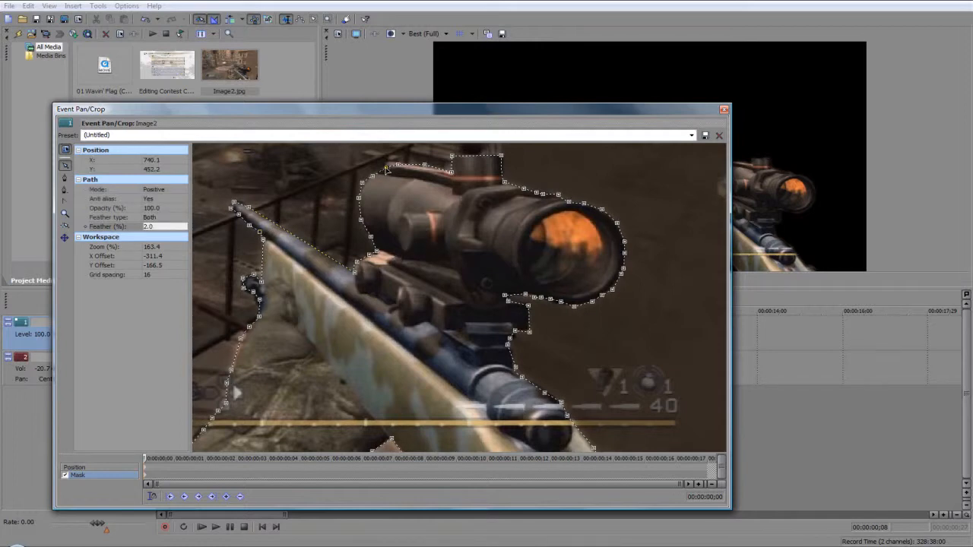
{"action": "left_click_drag", "start_coordinate": [396, 164], "coordinate": [392, 163]}
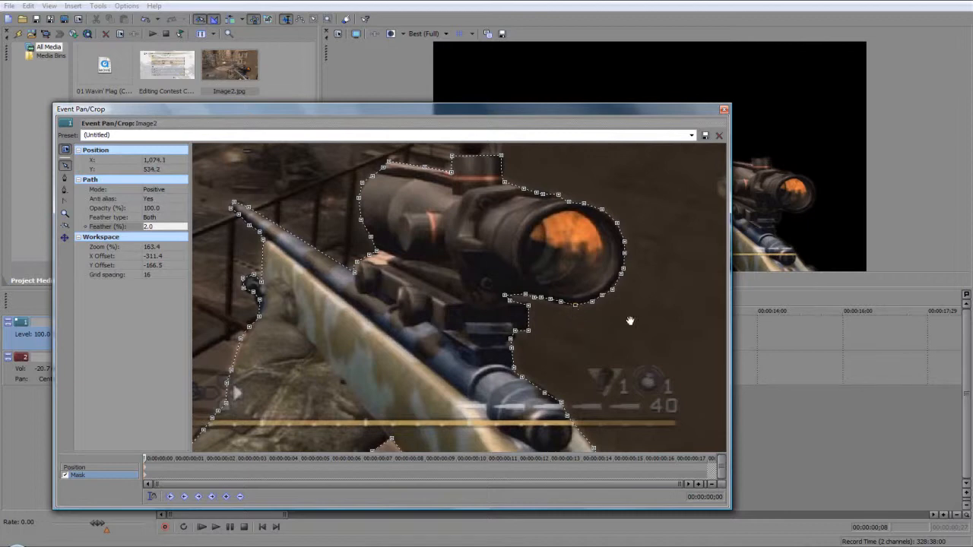
{"action": "left_click", "coordinate": [614, 335]}
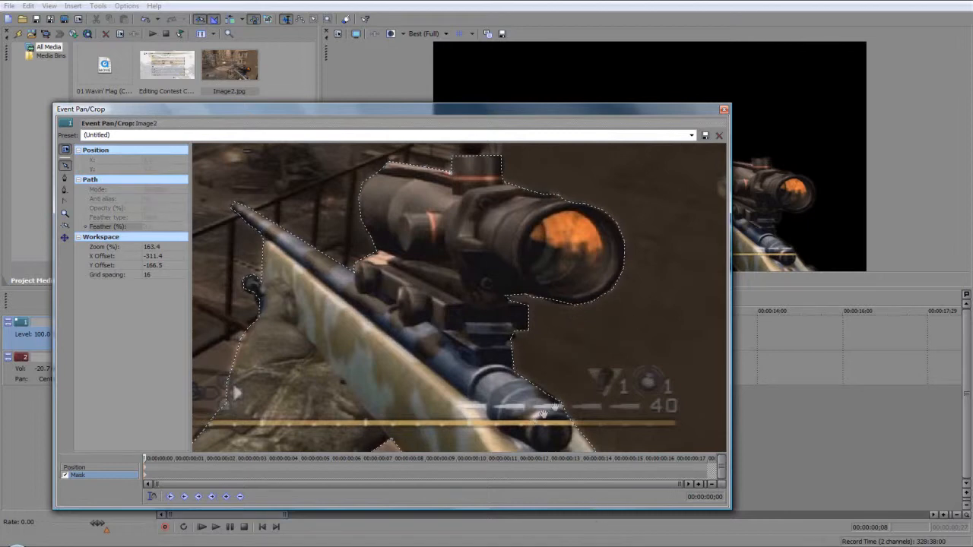
{"action": "left_click", "coordinate": [723, 112]}
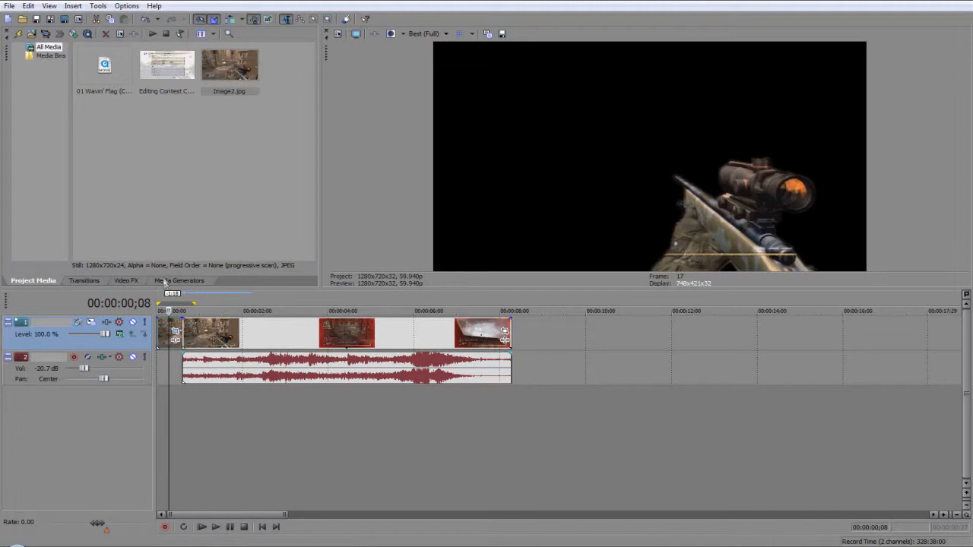
- Reopen Event Pan/Crop for the Image2 still to review the whole mask, and close it again
{"action": "left_click", "coordinate": [174, 333]}
{"action": "scroll", "coordinate": [647, 254], "scroll_direction": "up", "scroll_amount": 3}
{"action": "left_click_drag", "start_coordinate": [626, 251], "coordinate": [596, 238]}
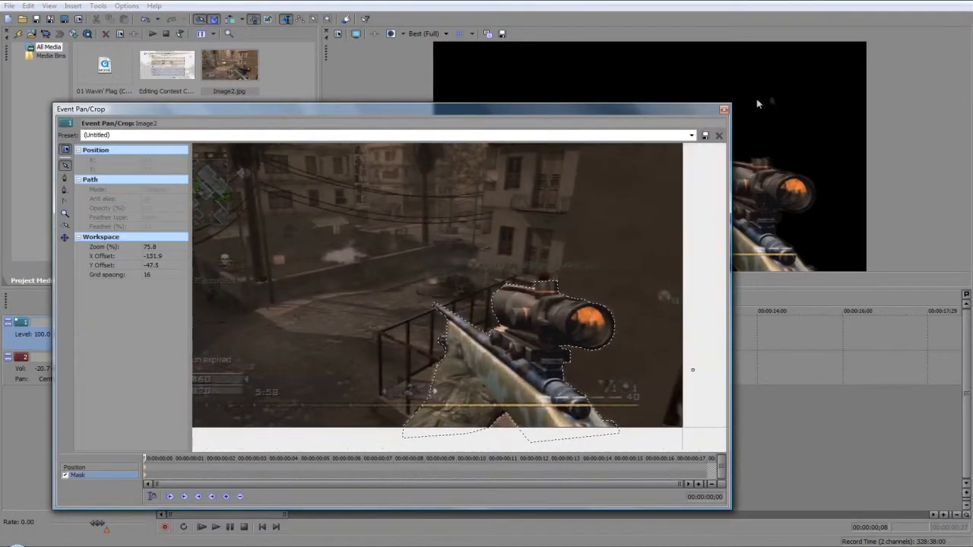
{"action": "left_click", "coordinate": [724, 109]}
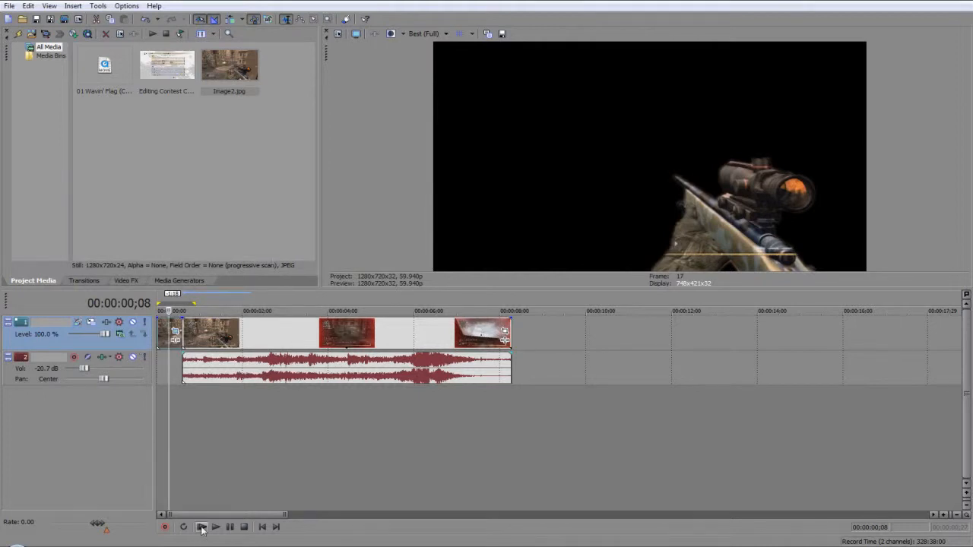
- Set the preview quality to Preview (Auto) and play the project from the start
{"action": "left_click", "coordinate": [443, 33]}
{"action": "mouse_move", "coordinate": [437, 68]}
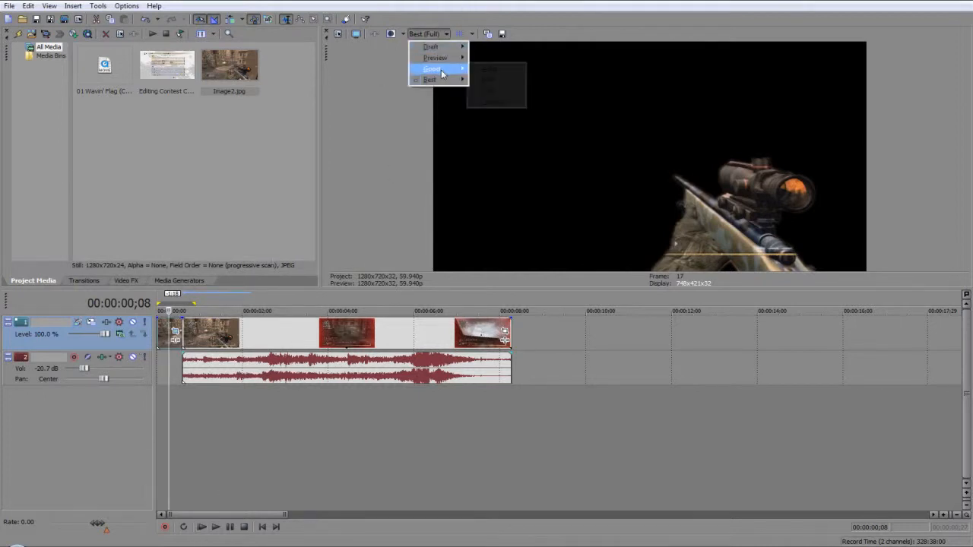
{"action": "left_click", "coordinate": [487, 70]}
{"action": "left_click", "coordinate": [202, 527]}
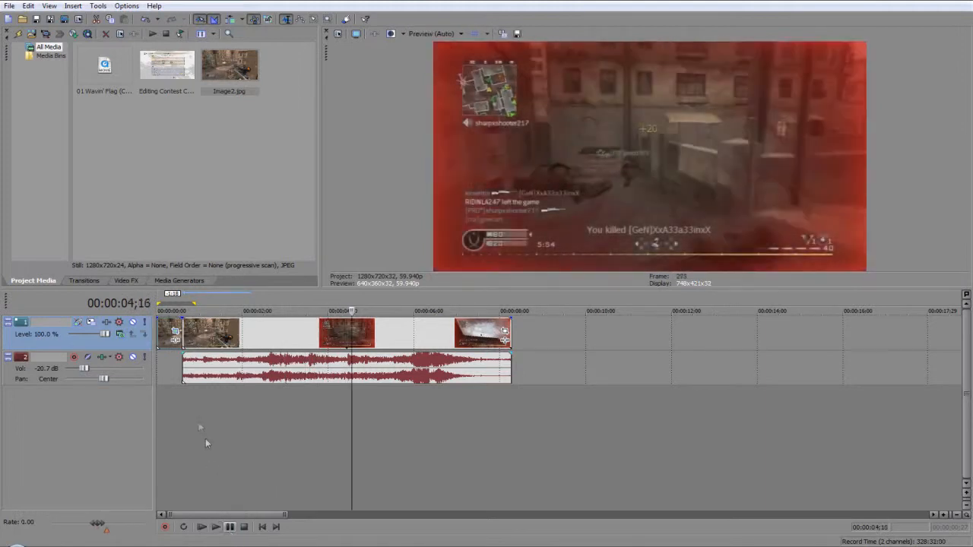
- Move the gameplay clip and its audio earlier to overlap the Image2 still by 9 frames as a crossfade, and play the result
{"action": "left_click", "coordinate": [181, 397]}
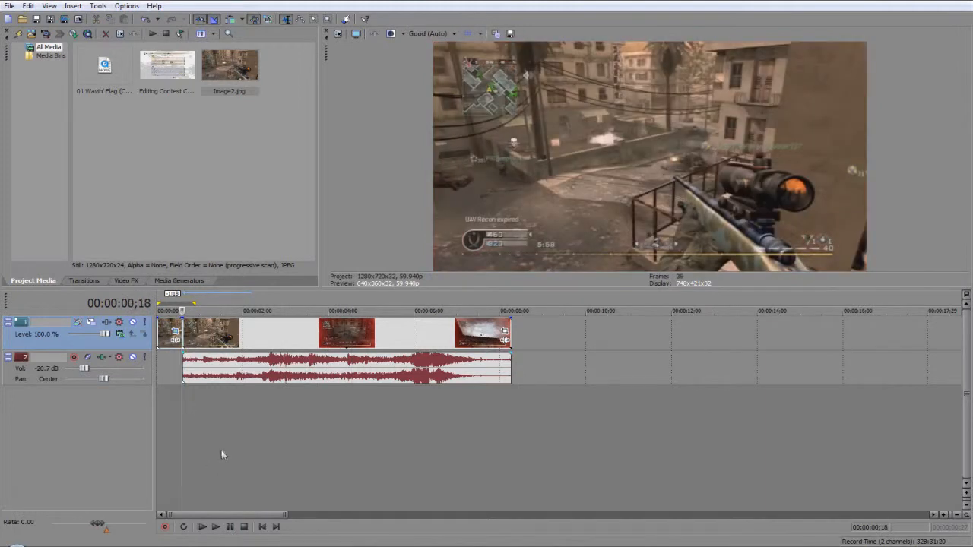
{"action": "left_click", "coordinate": [275, 333]}
{"action": "left_click_drag", "start_coordinate": [275, 331], "coordinate": [263, 332]}
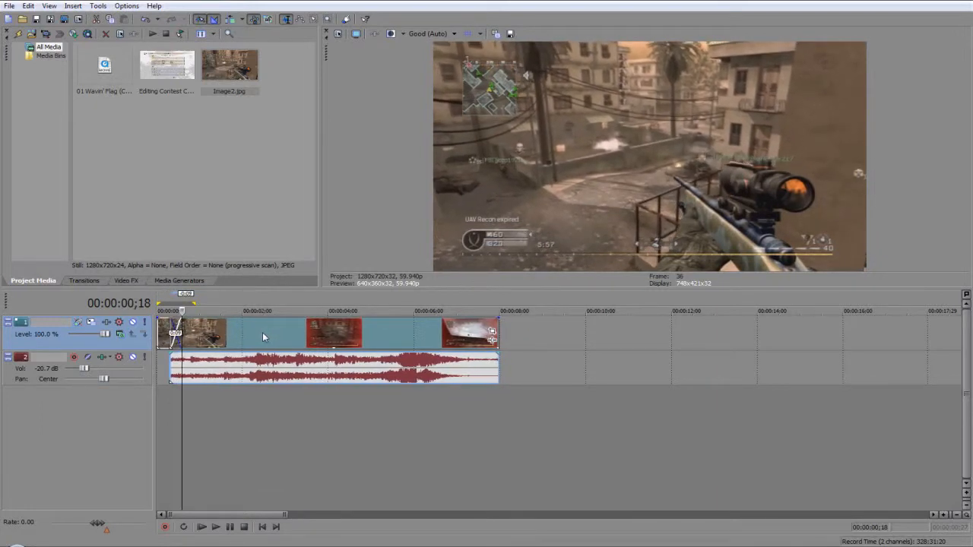
{"action": "left_click", "coordinate": [216, 527]}
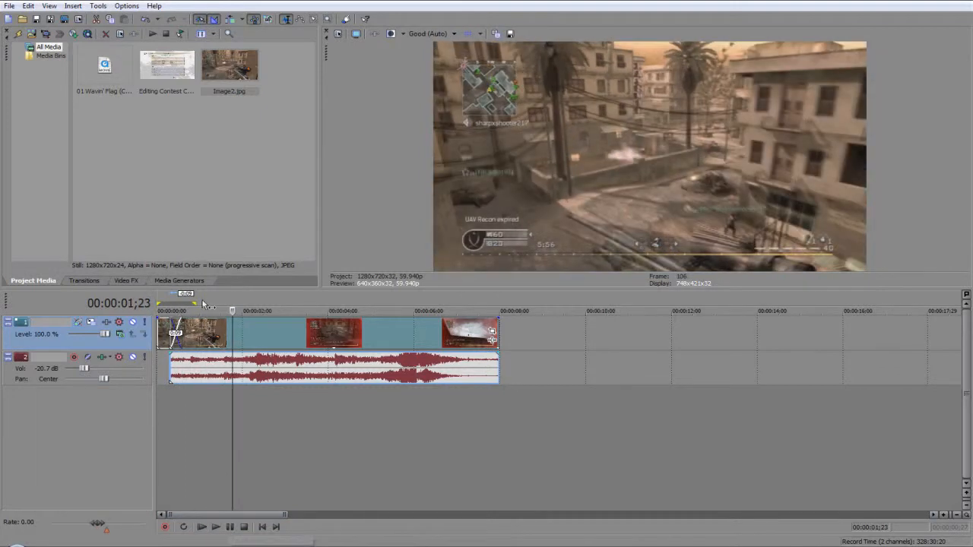
- Select the timeline's first 1;02 seconds around the crossfade and play that range to review the transition
{"action": "left_click_drag", "start_coordinate": [202, 301], "coordinate": [157, 301]}
{"action": "key", "text": "space"}
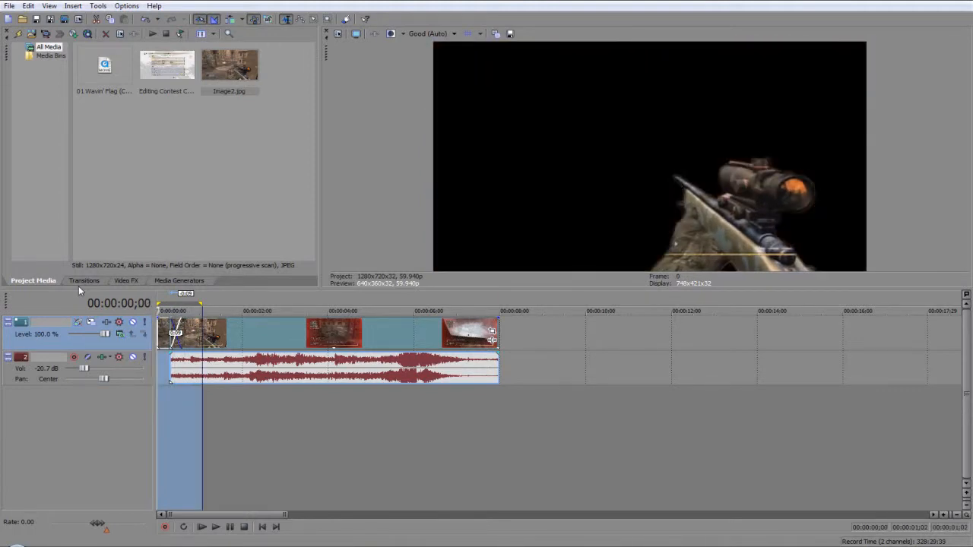
{"action": "key", "text": "space"}
{"action": "left_click", "coordinate": [200, 527]}
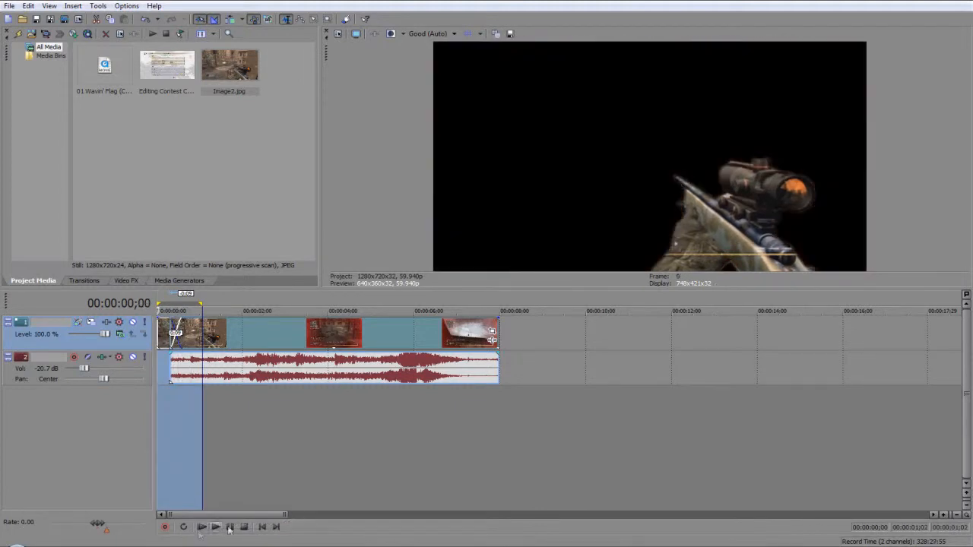
{"action": "left_click", "coordinate": [216, 527]}
{"action": "left_click", "coordinate": [231, 528]}
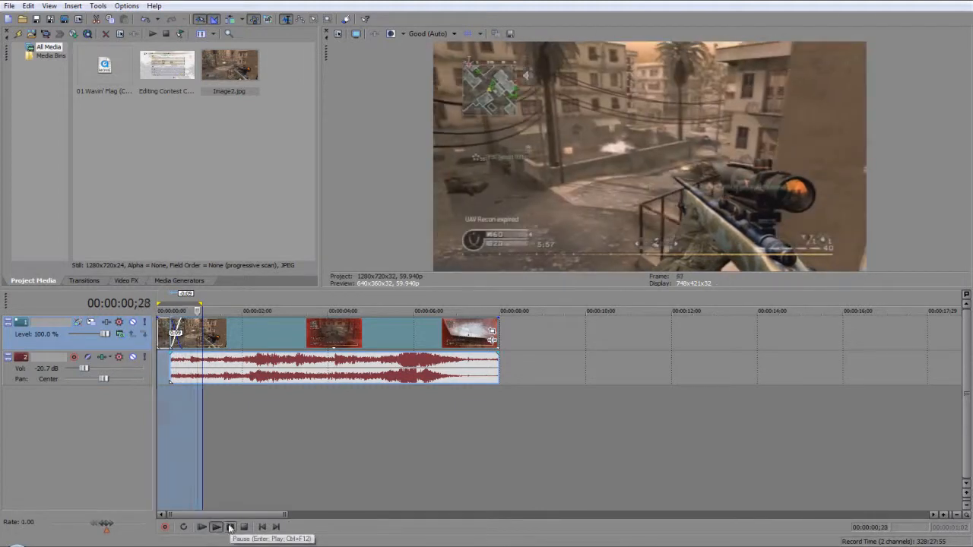
- Clear the time selection and play the project past the crossfade, pausing about three seconds in
{"action": "left_click", "coordinate": [220, 482]}
{"action": "left_click", "coordinate": [201, 528]}
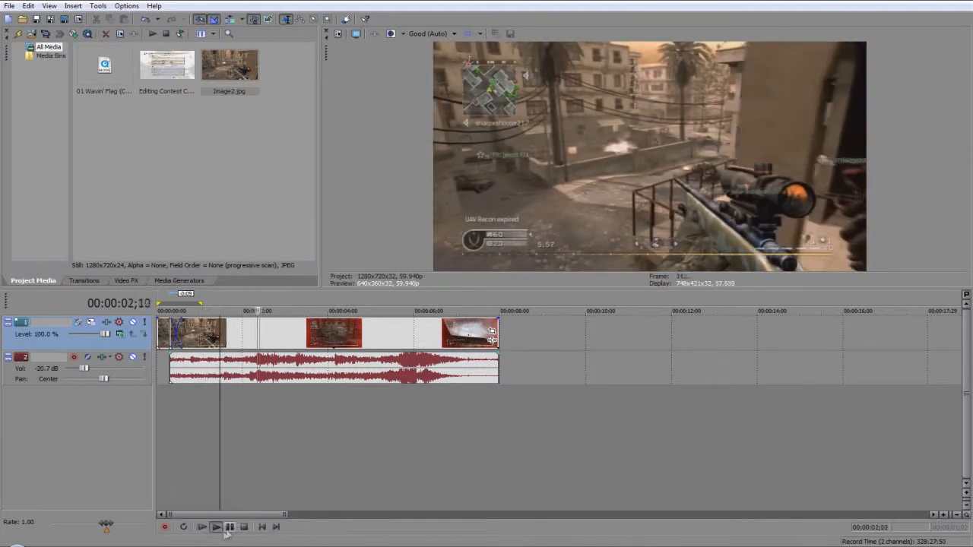
{"action": "left_click", "coordinate": [230, 527]}
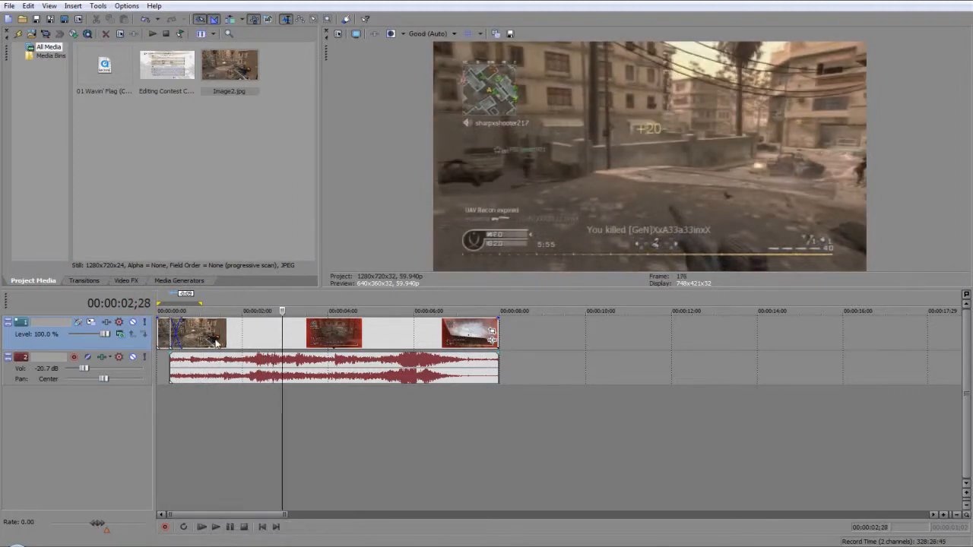
- Place the cursor on the masked still at 00:00:00;04 and play through the transition, pausing about four seconds in
{"action": "left_click", "coordinate": [215, 362]}
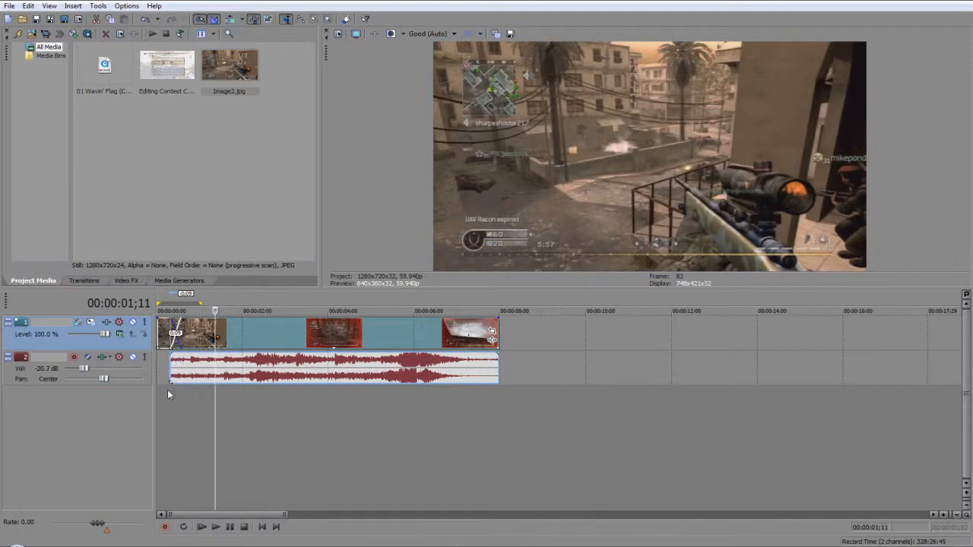
{"action": "left_click", "coordinate": [162, 365]}
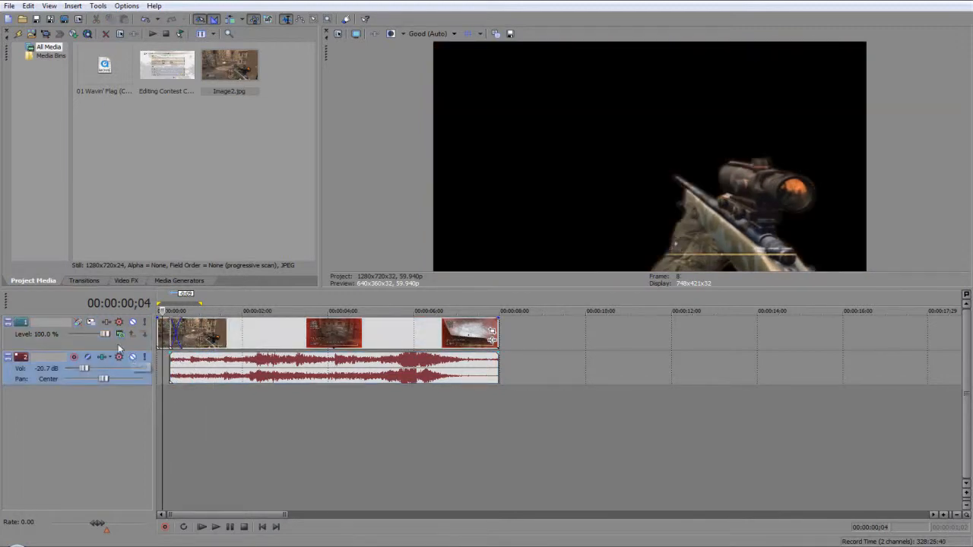
{"action": "left_click", "coordinate": [113, 343]}
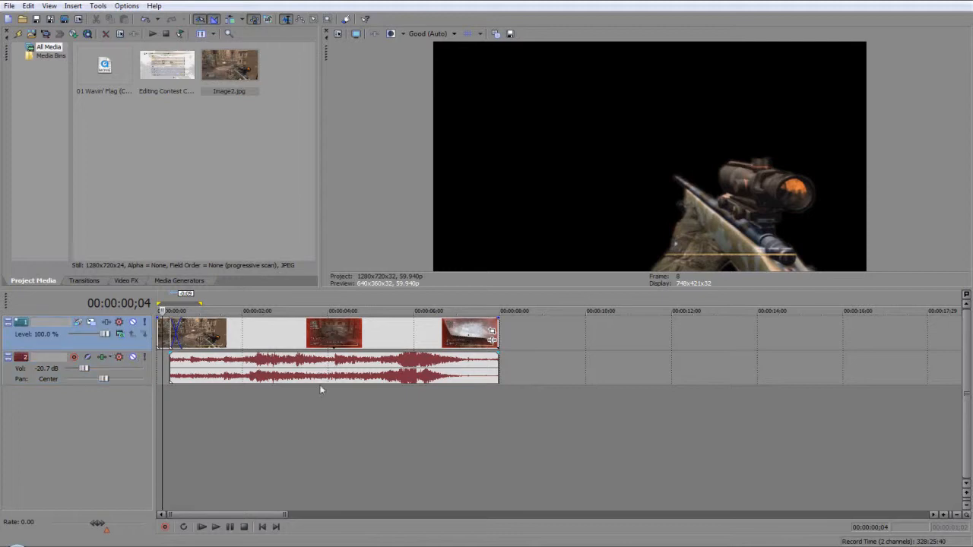
{"action": "left_click", "coordinate": [203, 527]}
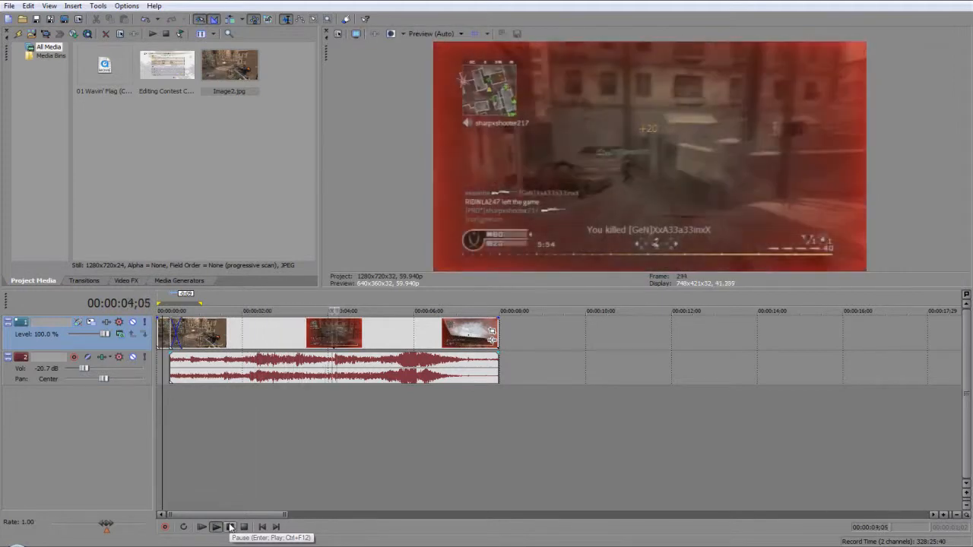
{"action": "left_click", "coordinate": [230, 527]}
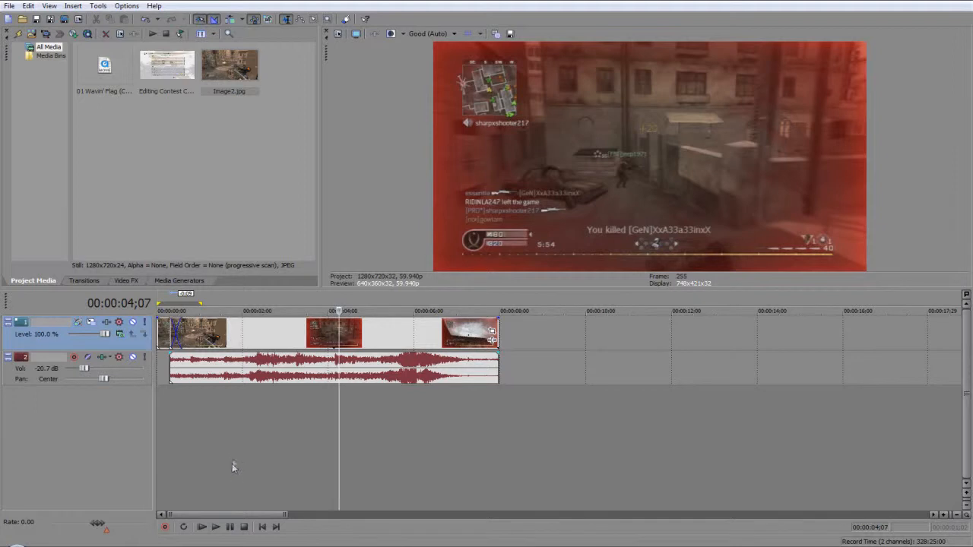
{"action": "mouse_move", "coordinate": [231, 546]}
{"action": "left_click", "coordinate": [140, 535]}
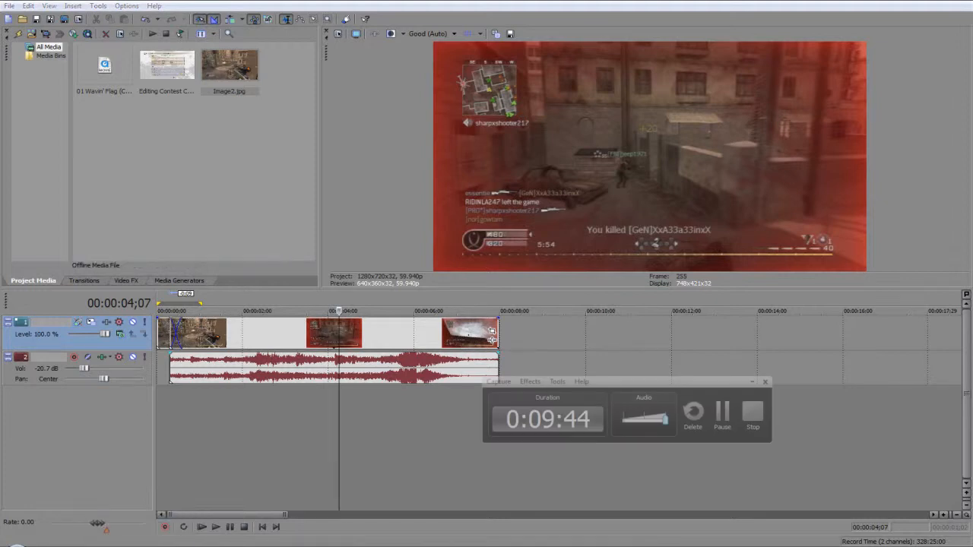
{"action": "left_click", "coordinate": [752, 383]}
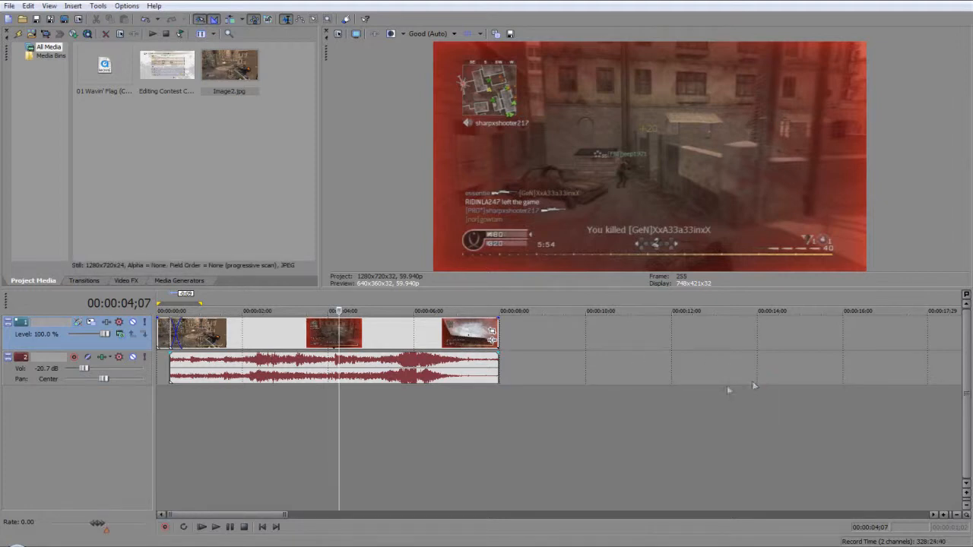
{"action": "left_click", "coordinate": [140, 546]}
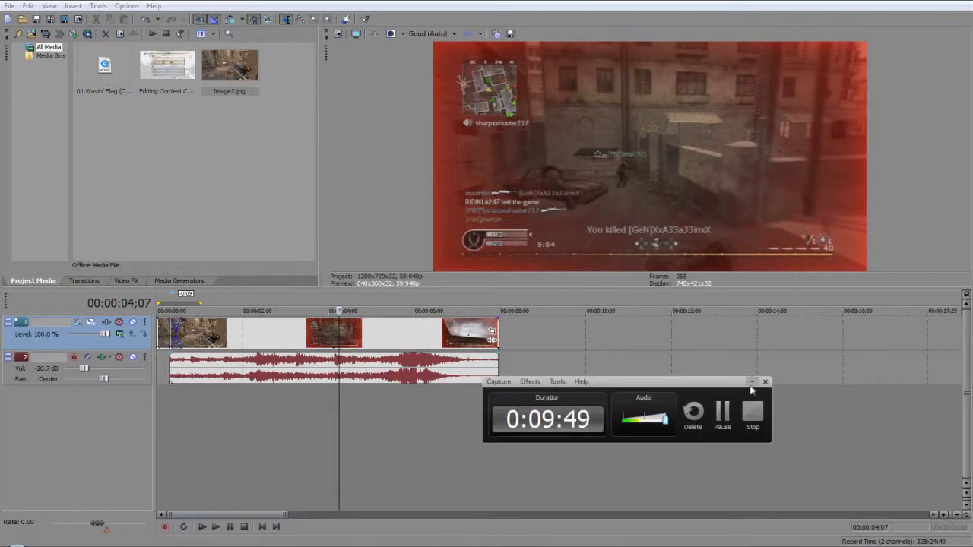